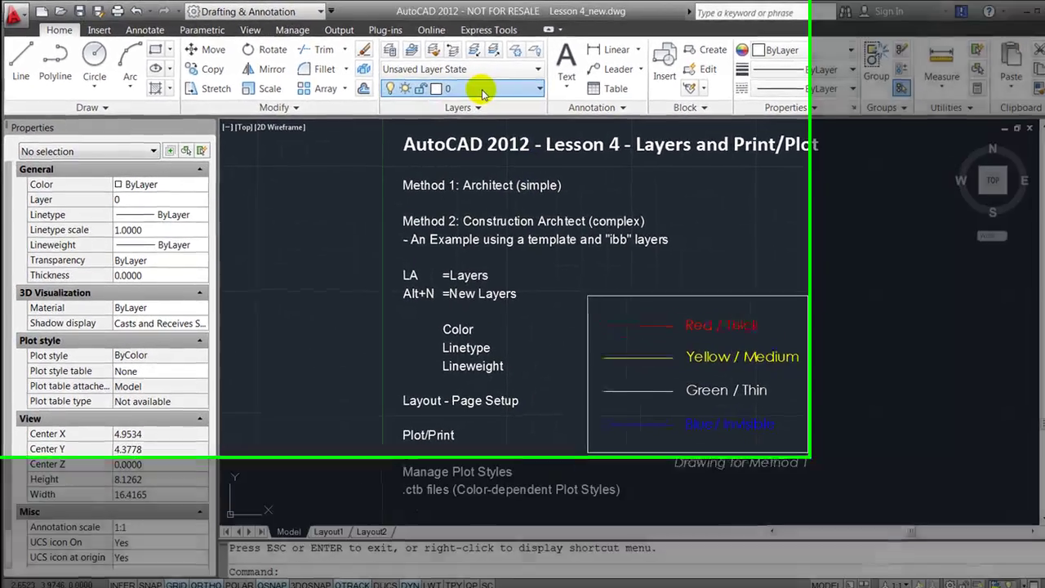
- Check the layer list with 0 current, then run LA to open the Layer Properties Manager
left_click(482, 92)
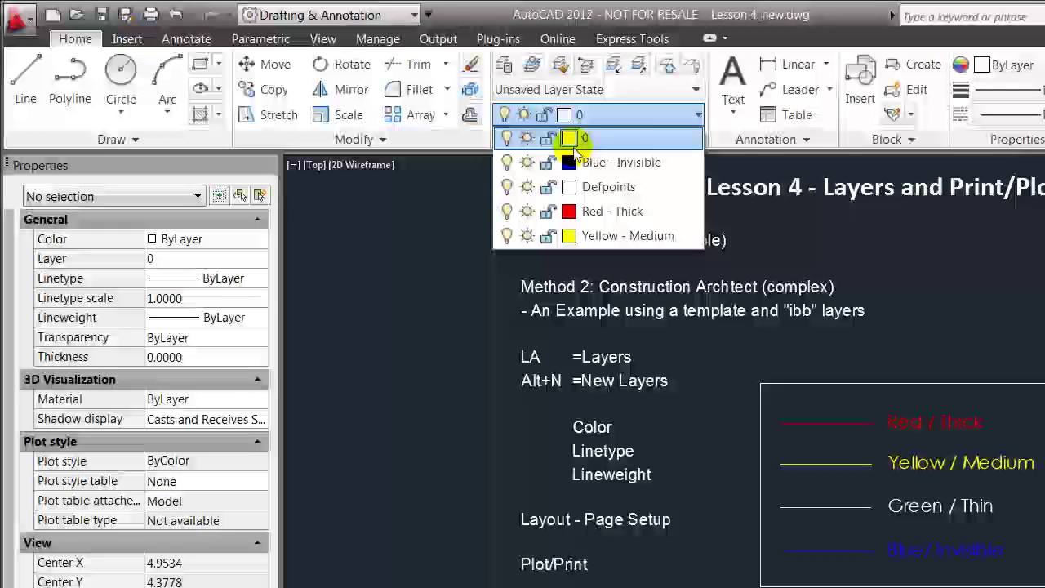
left_click(593, 120)
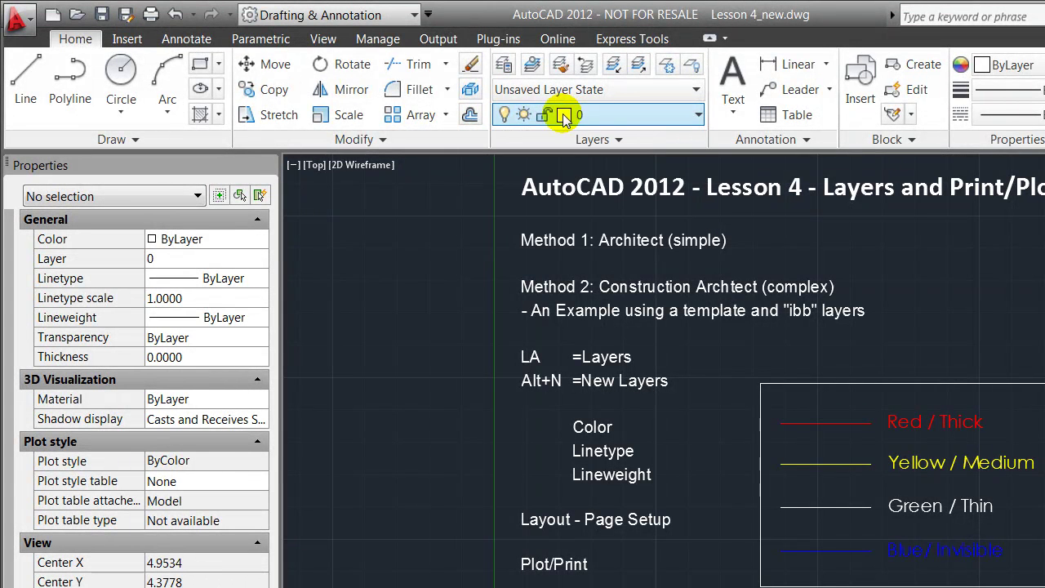
left_click(506, 67)
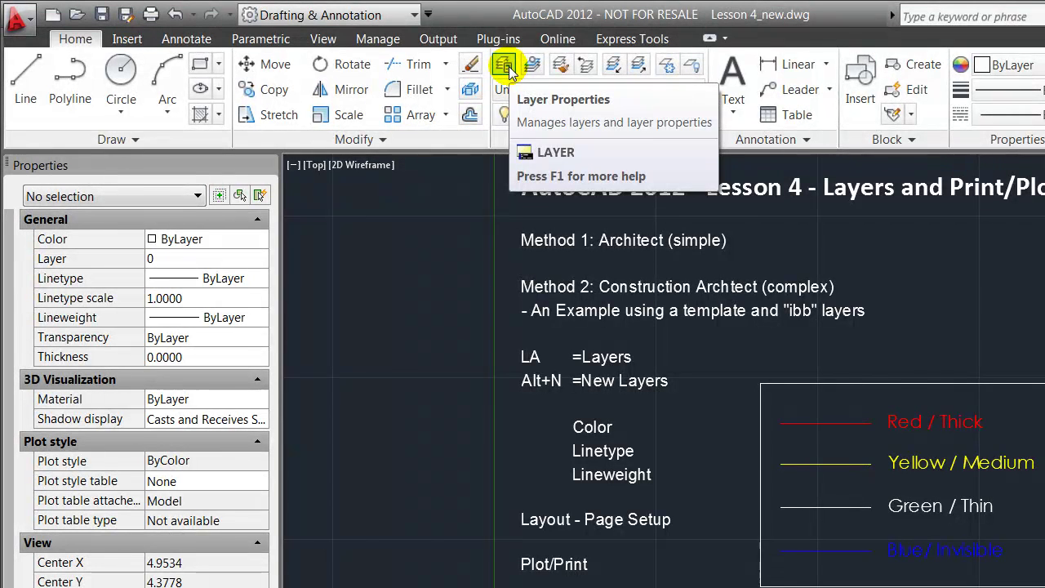
left_click(469, 310)
left_click(441, 334)
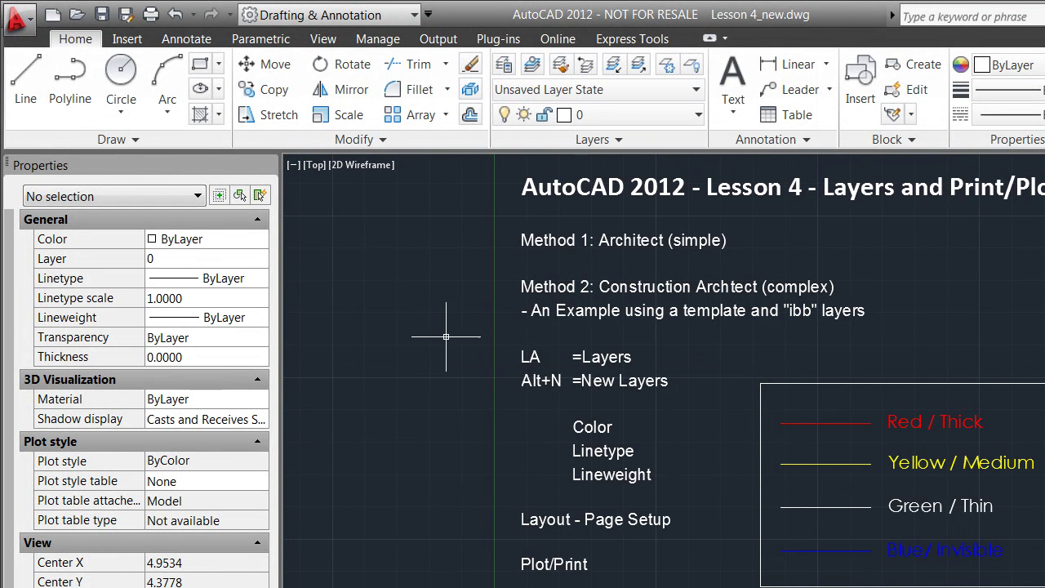
type("LA")
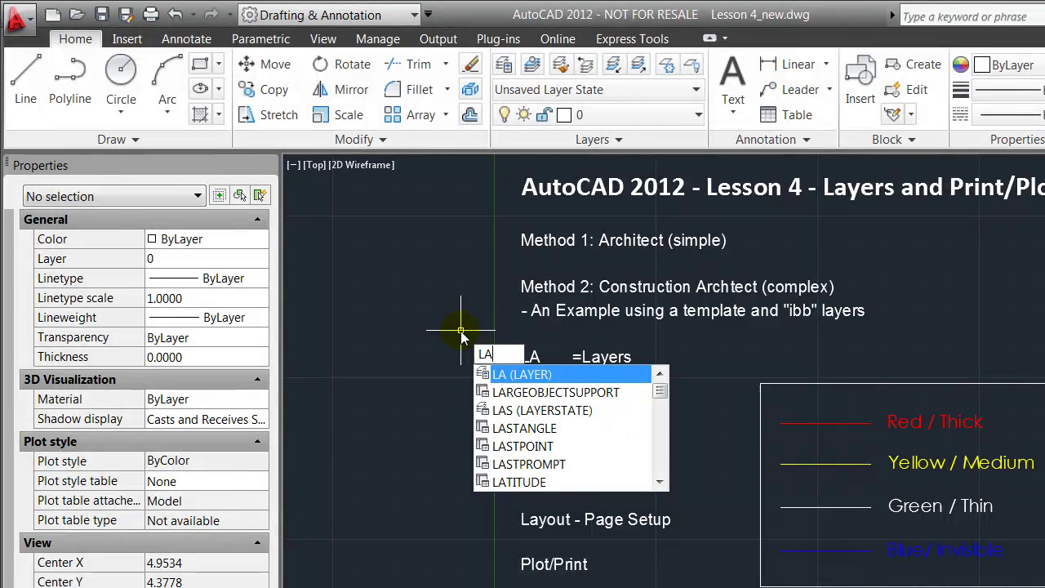
key("Return")
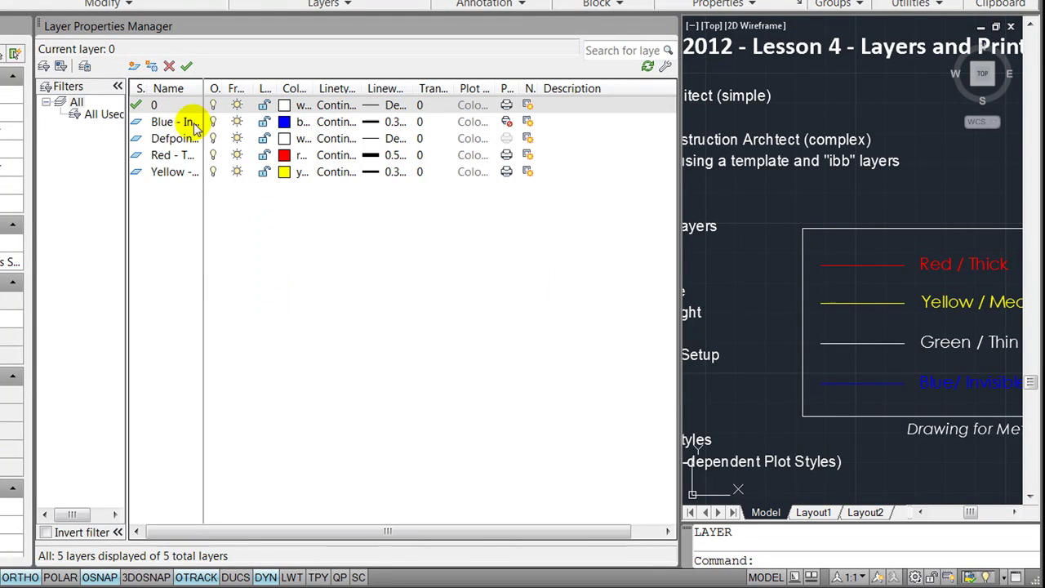
- Create a new layer named 'Green - Thin' from Yellow - Medium and colour it green
left_click(155, 177)
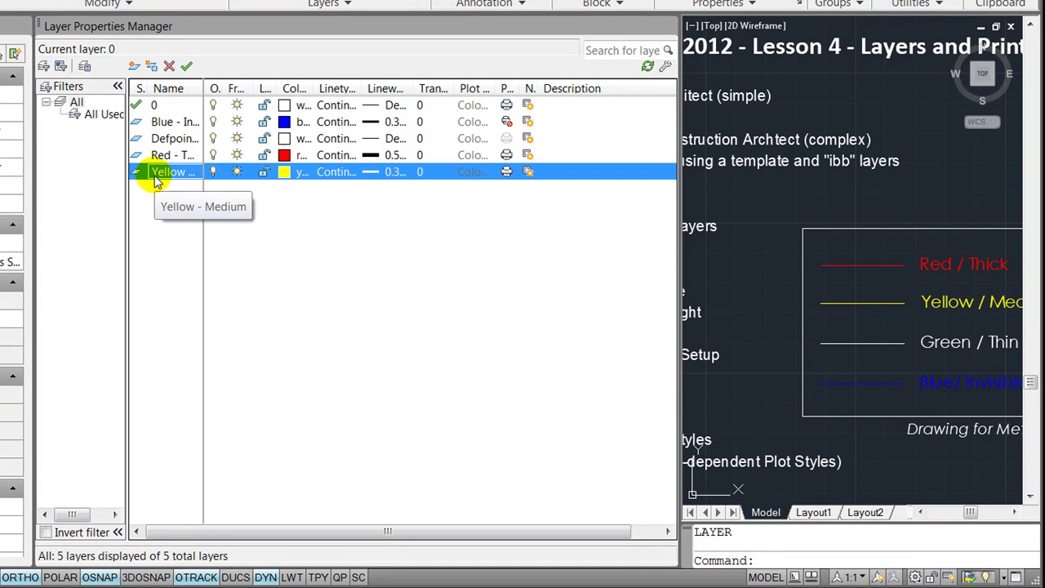
left_click(134, 67)
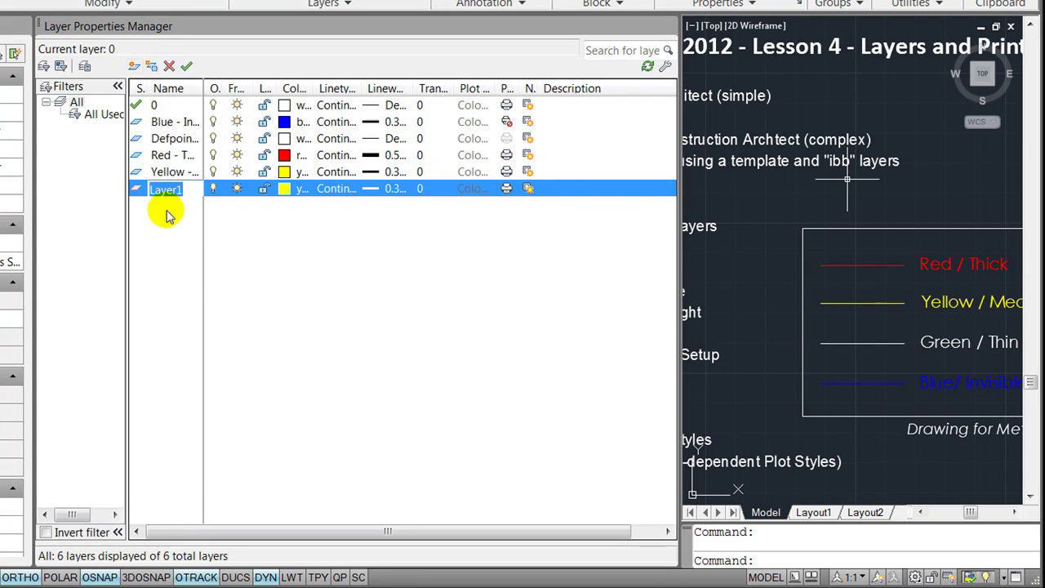
type("Gre")
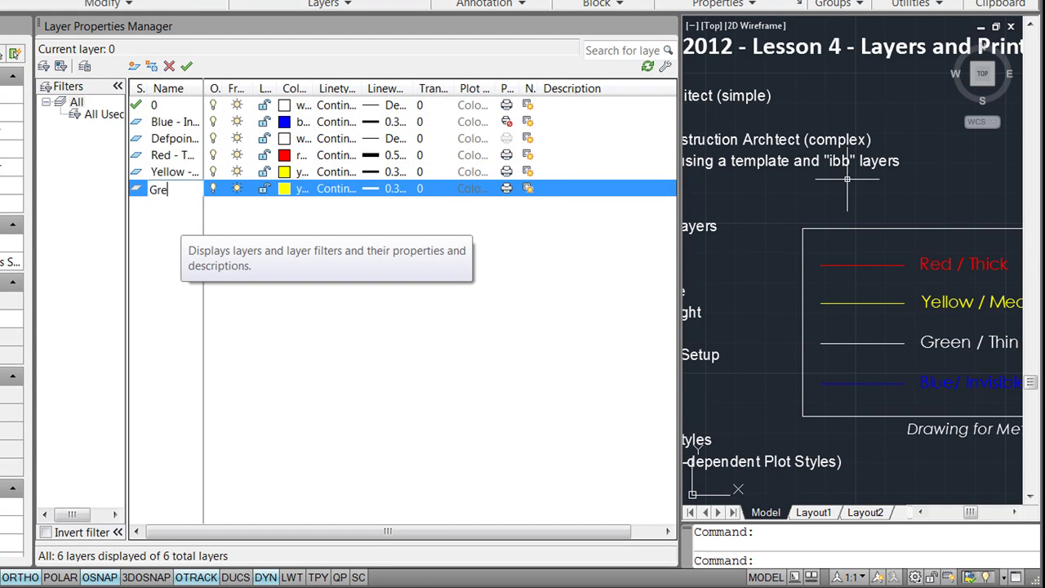
type("en - T")
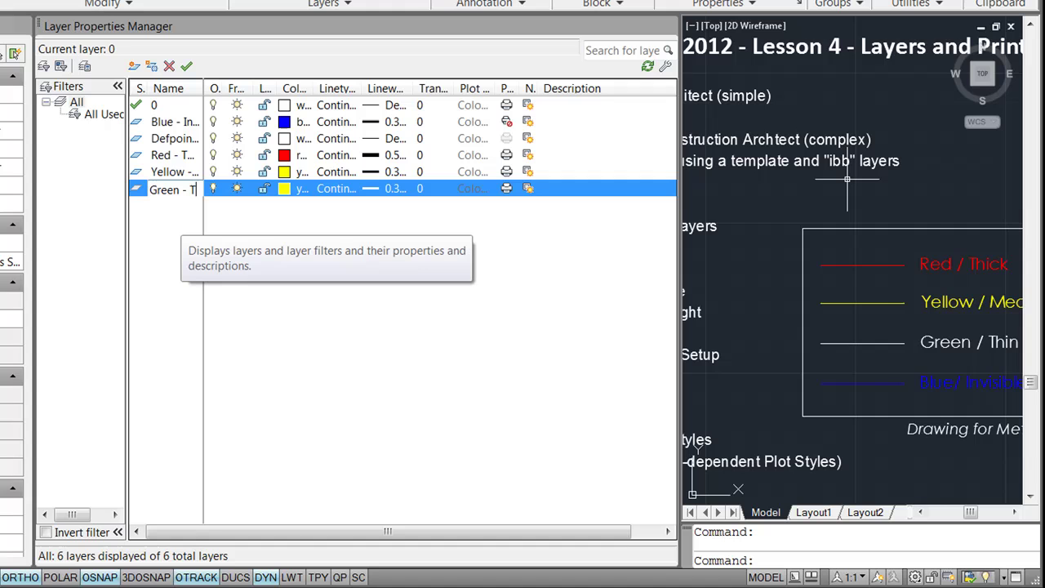
type("hin")
key("Return")
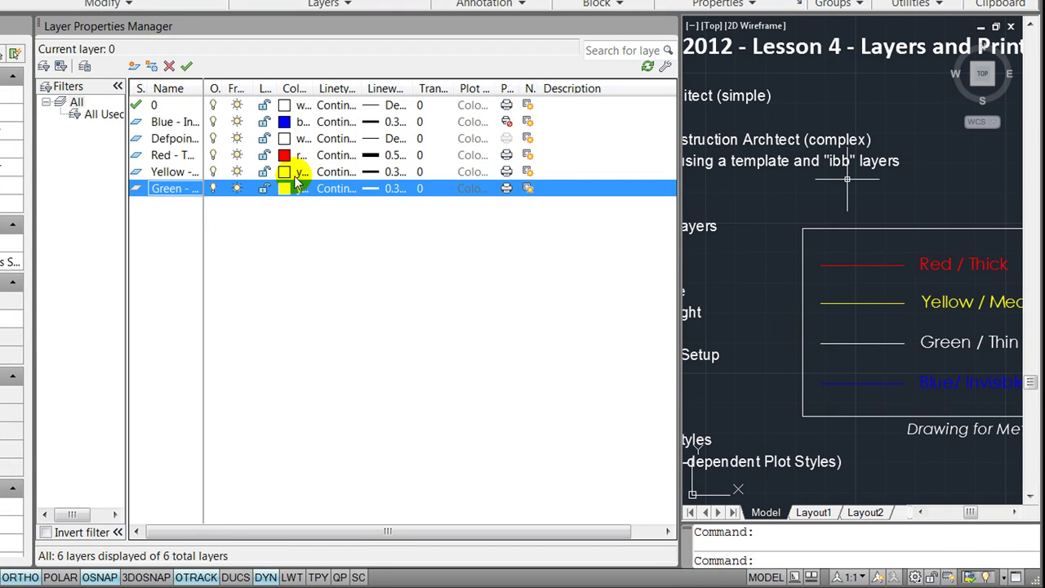
left_click(284, 190)
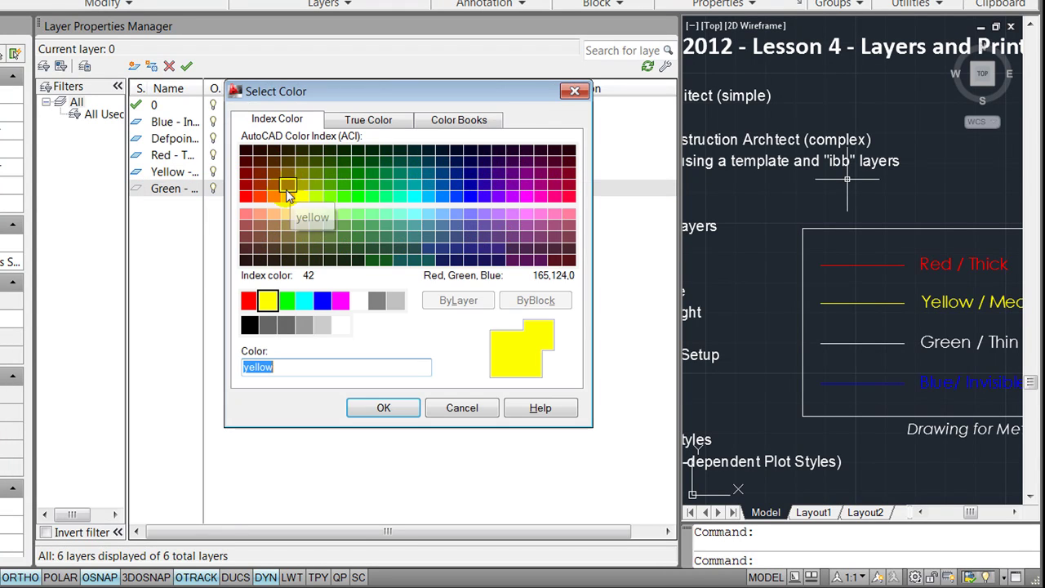
left_click(287, 302)
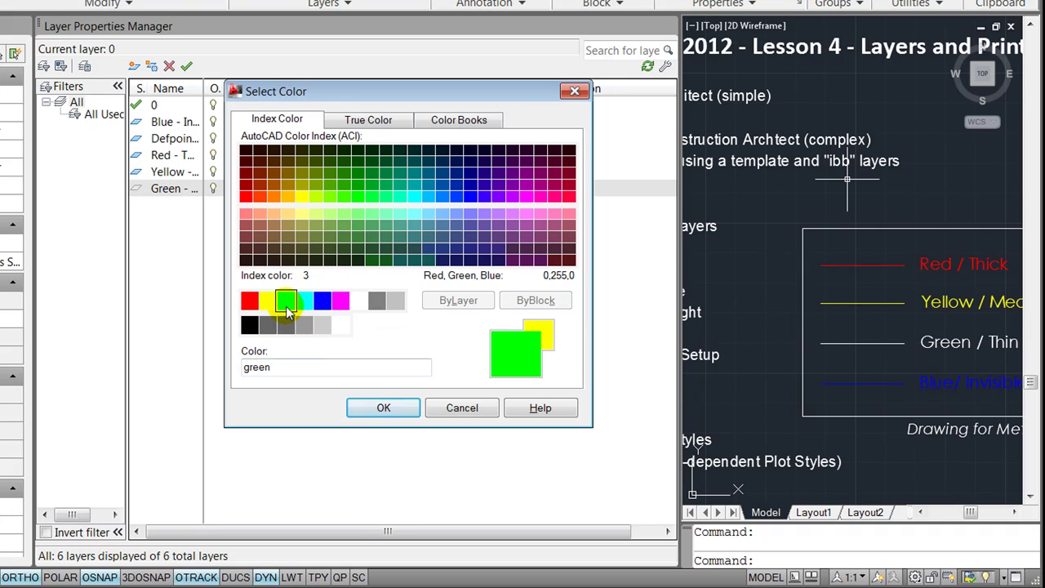
left_click(383, 408)
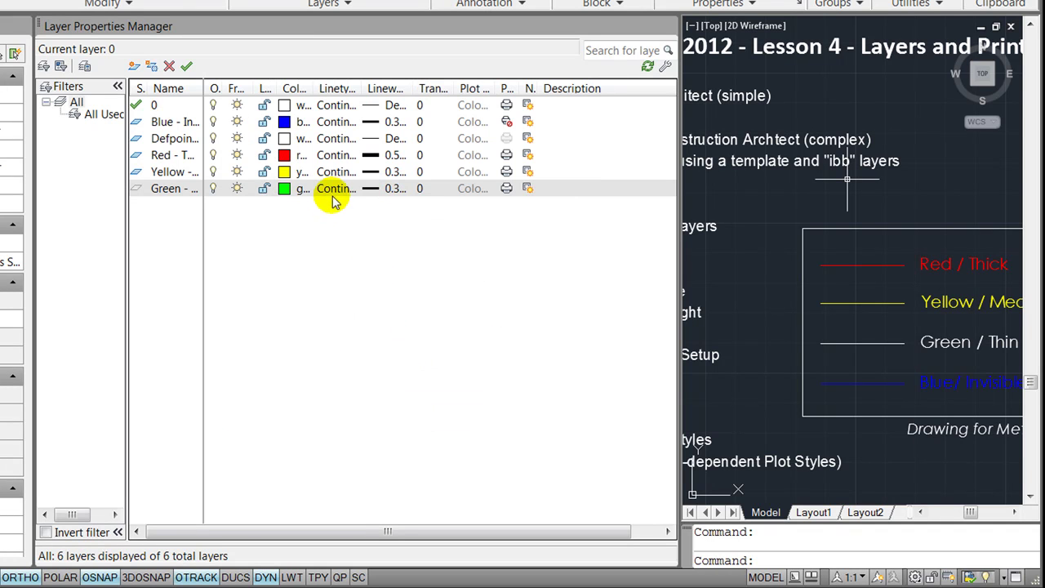
left_click(392, 190)
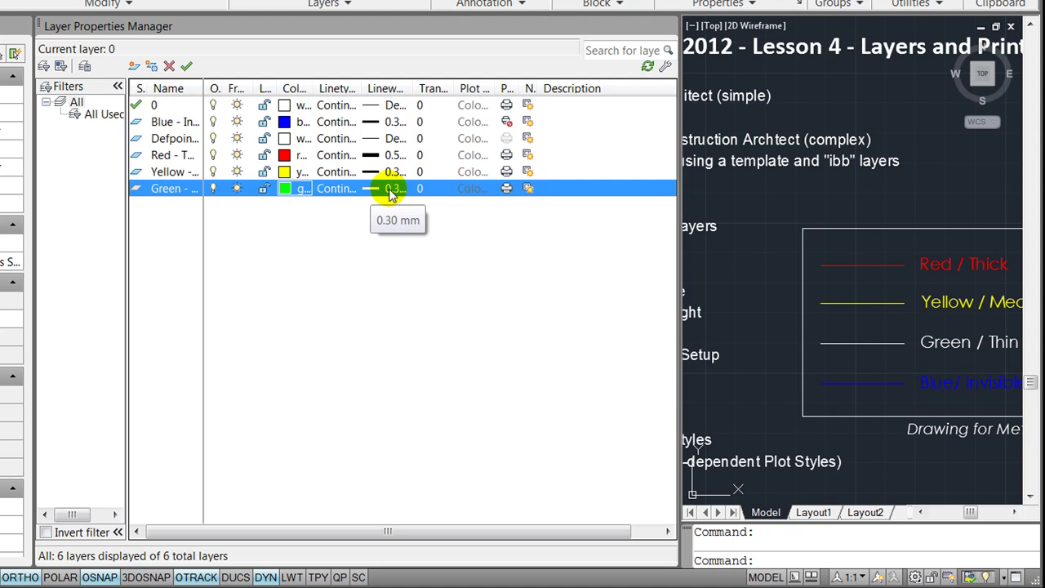
- Set the Green - Thin layer's lineweight to 0.15 mm and widen the Lineweight column
left_click(392, 190)
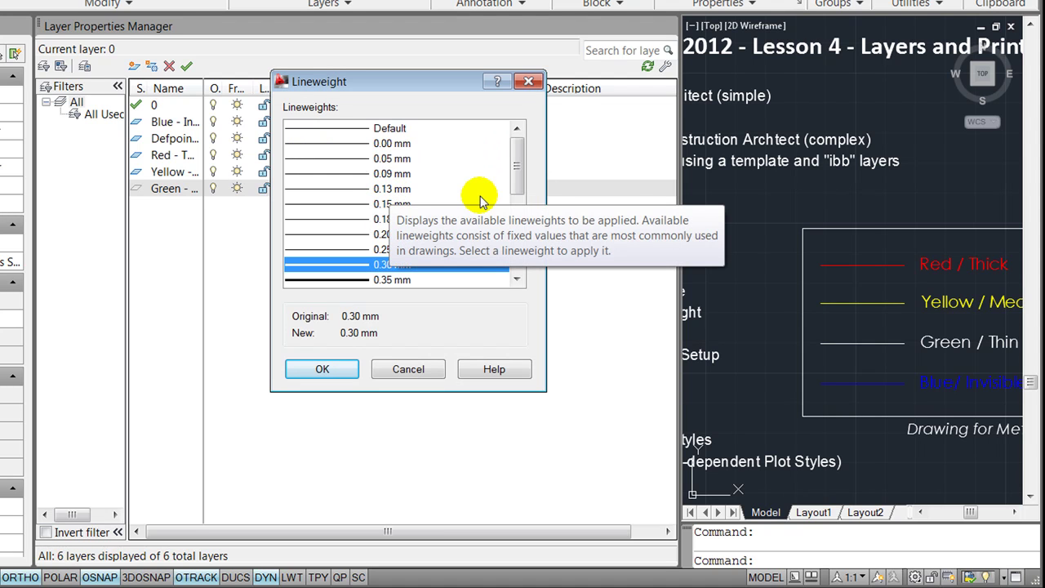
left_click(377, 205)
left_click(319, 372)
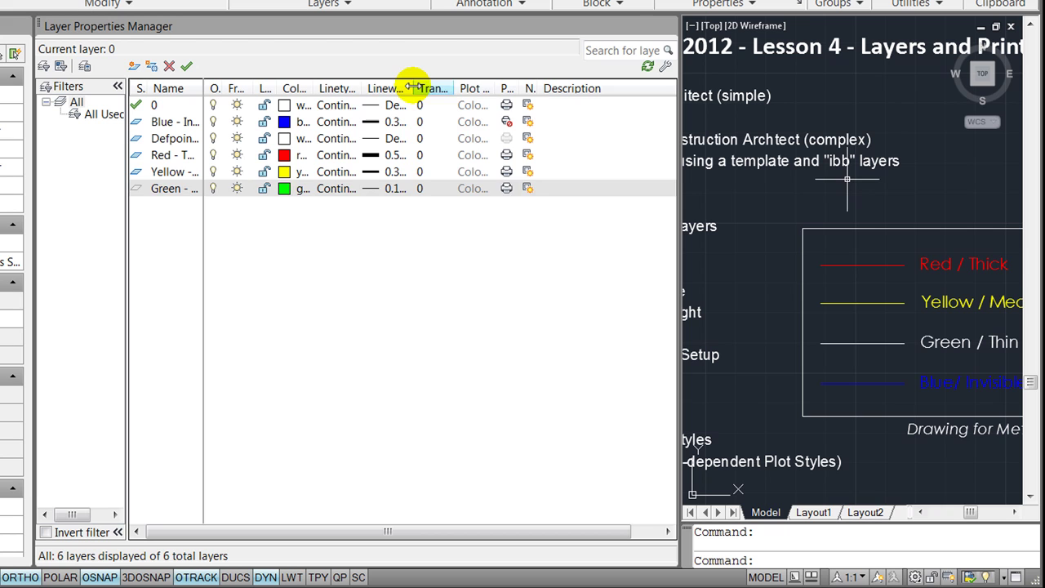
left_click_drag(412, 86, 463, 87)
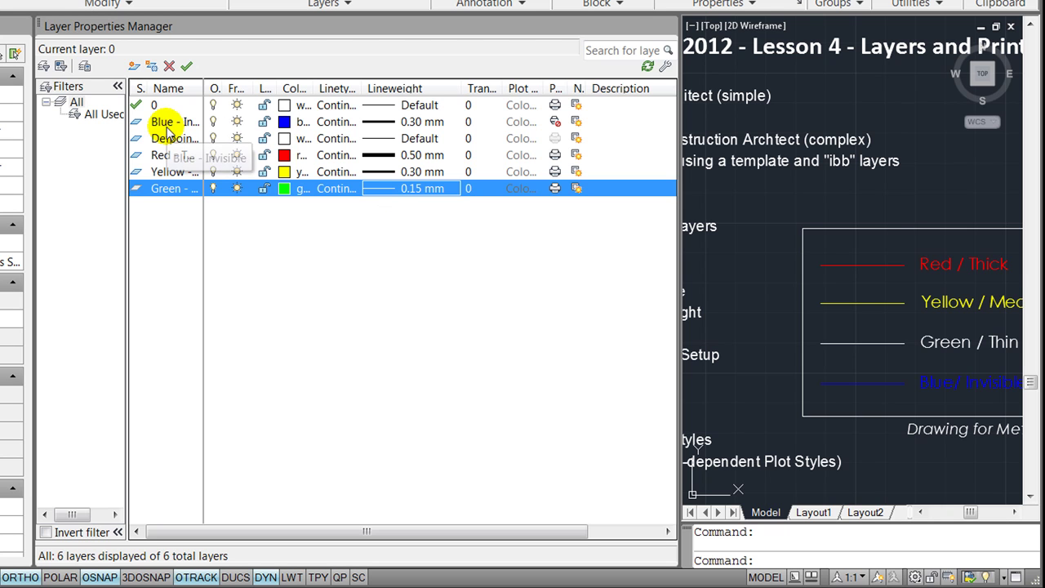
- Reset Blue - Invisible to Default lineweight and make it non-plotting
left_click(454, 121)
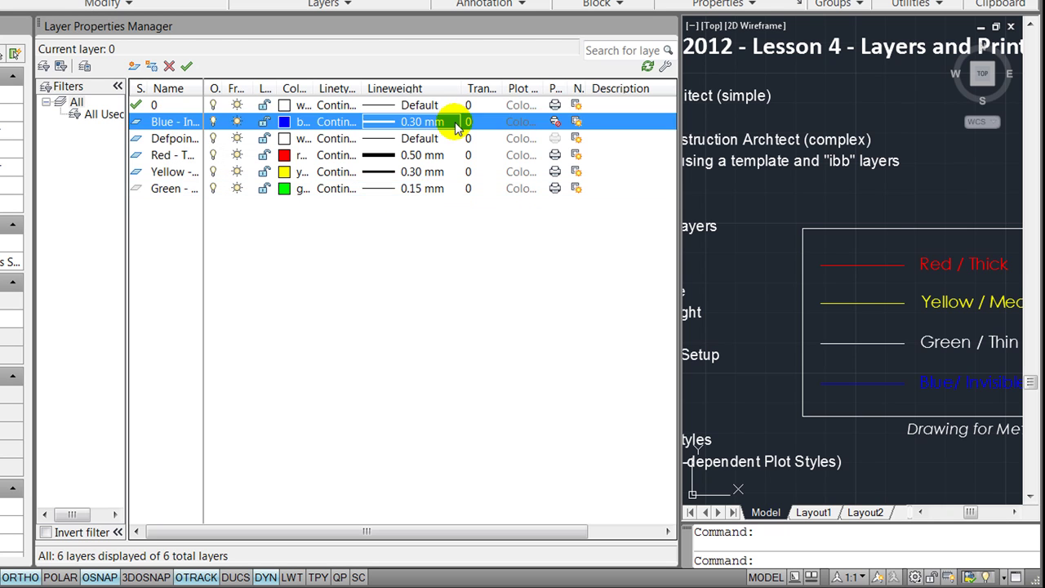
left_click(392, 128)
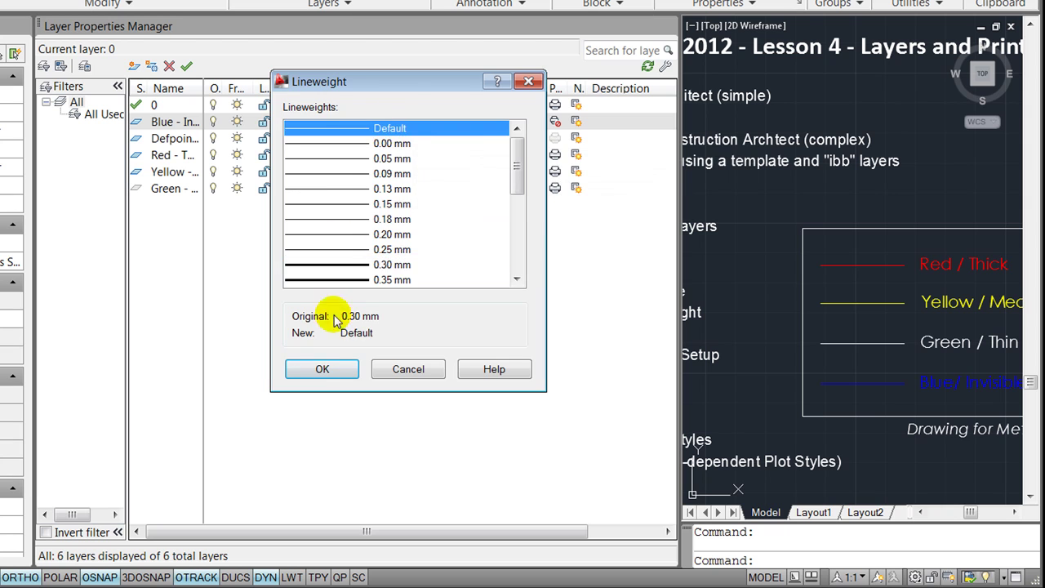
left_click(320, 372)
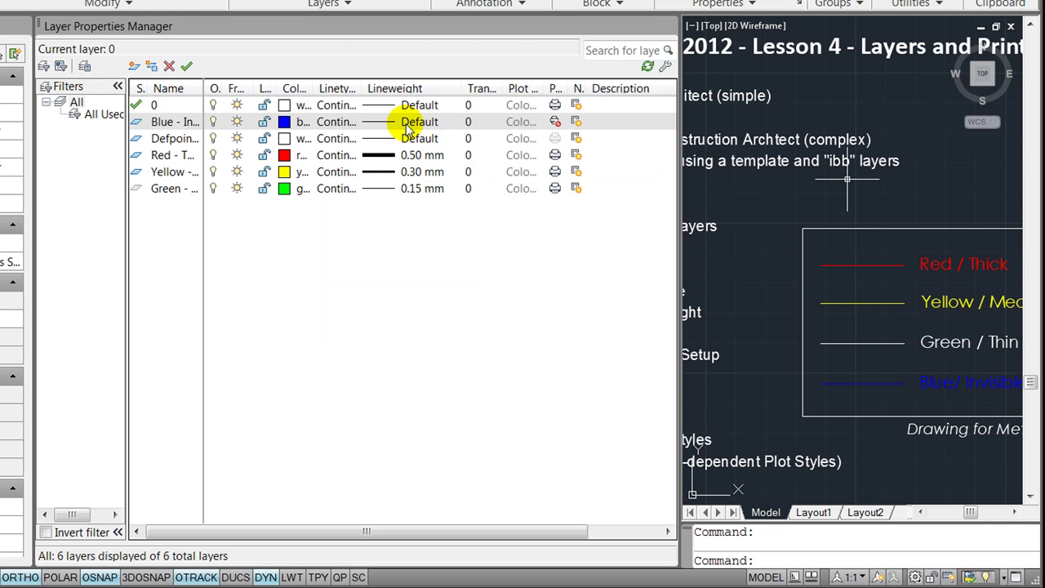
left_click(556, 123)
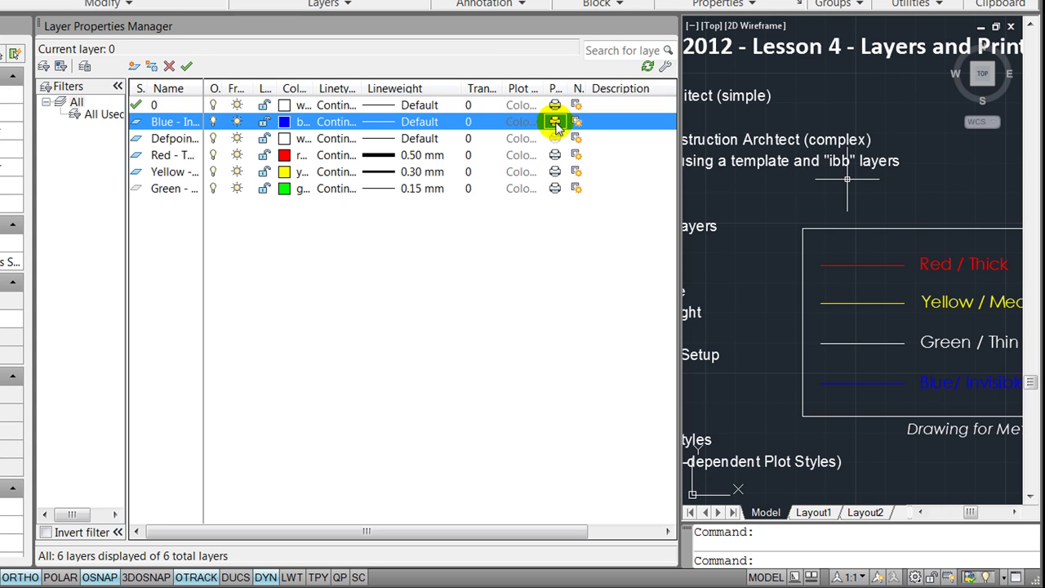
left_click(555, 123)
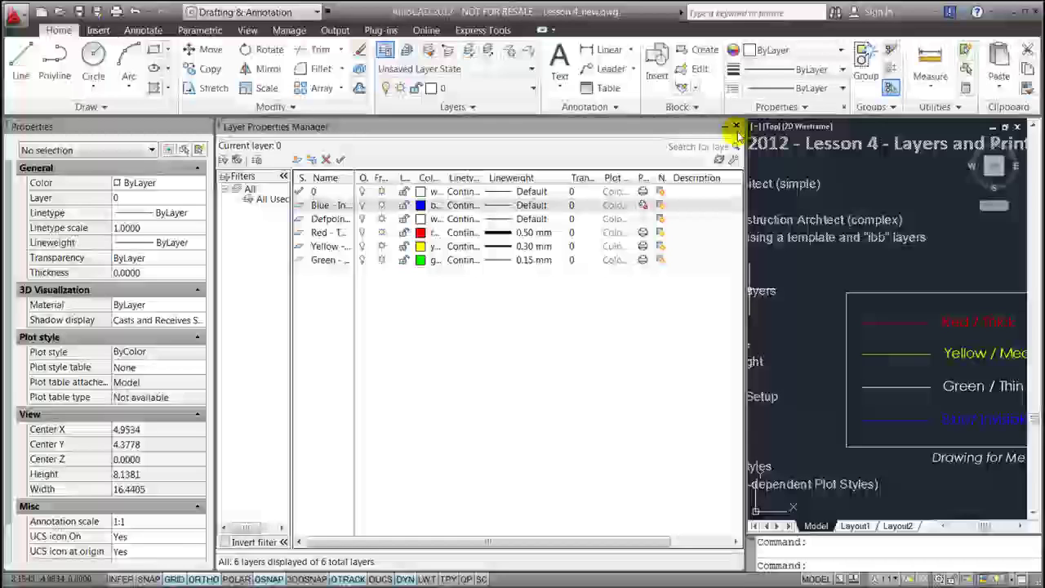
- Move the green sample line and its label onto the Green - Thin layer
left_click(731, 123)
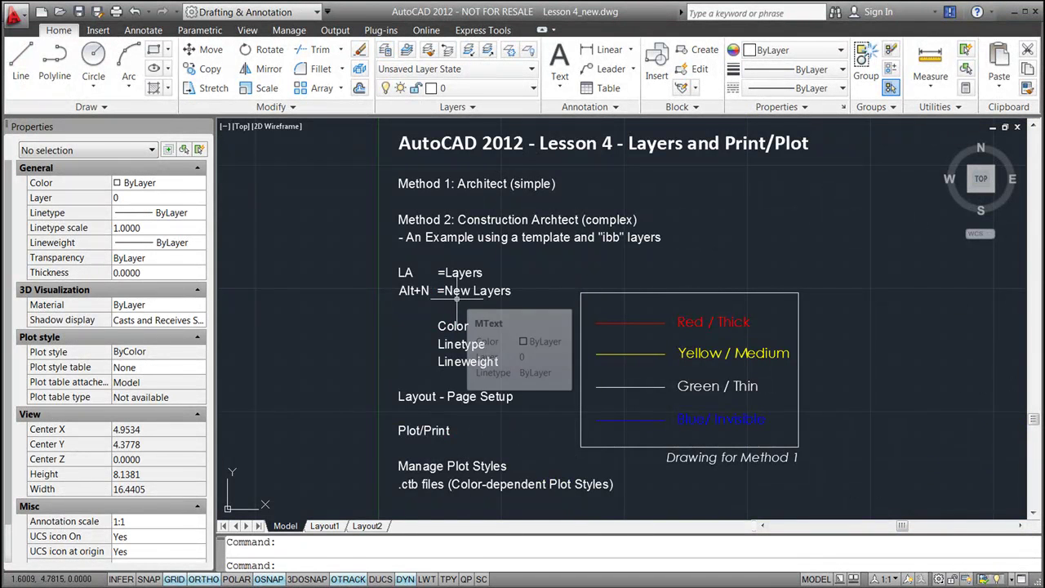
left_click(701, 398)
left_click(627, 381)
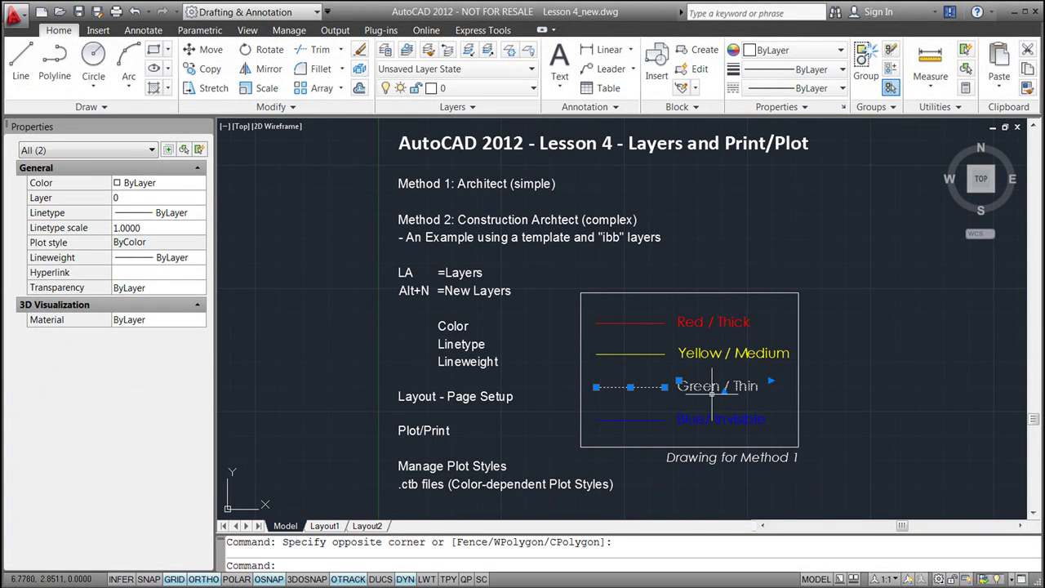
left_click(494, 92)
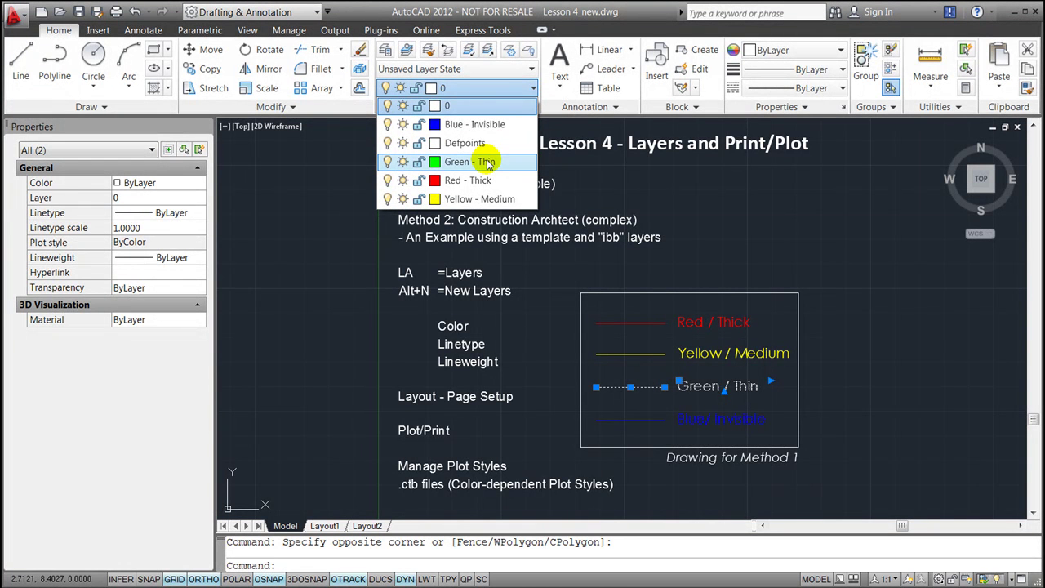
left_click(488, 163)
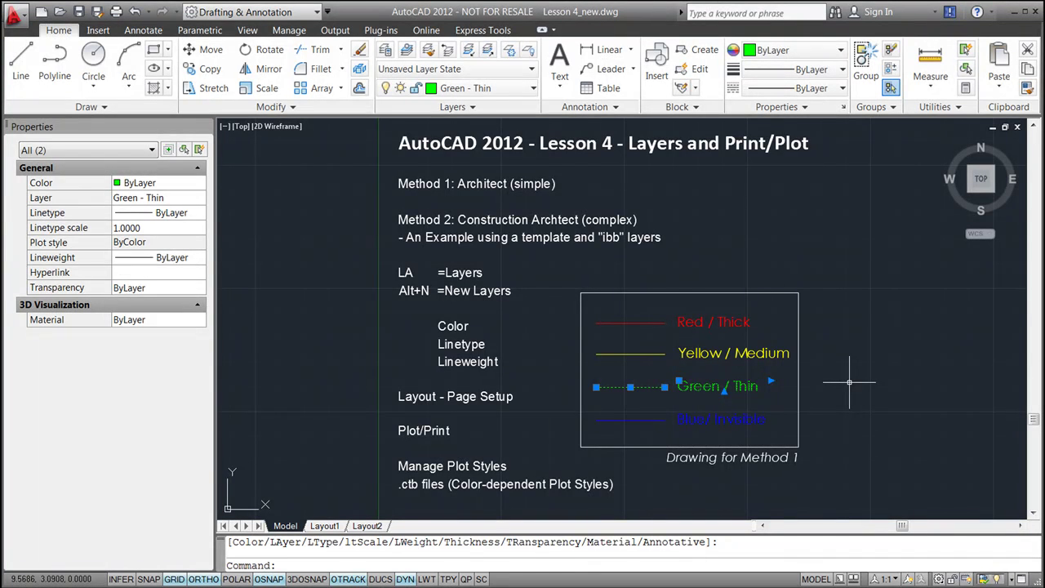
- Clear the selection so all four sample lines show their layer colours
key("Escape")
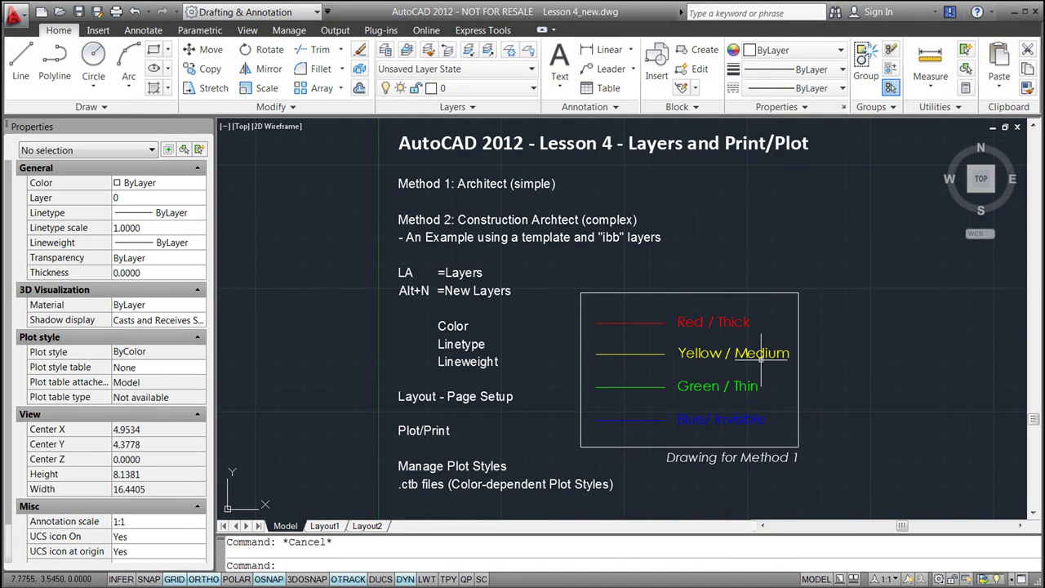
mouse_move(761, 358)
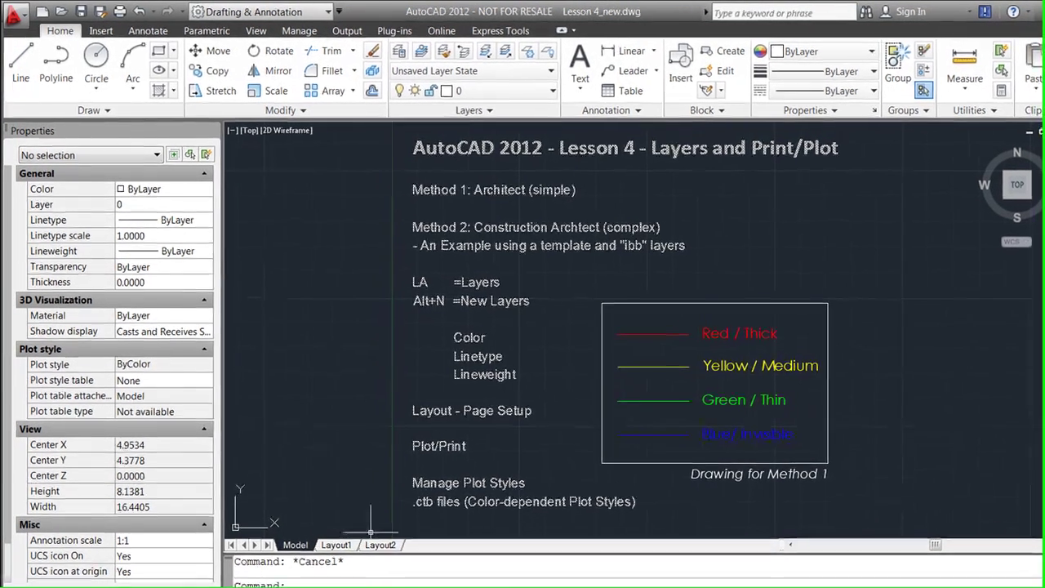
- Switch to the Layout1 sheet and activate its viewport
left_click(339, 548)
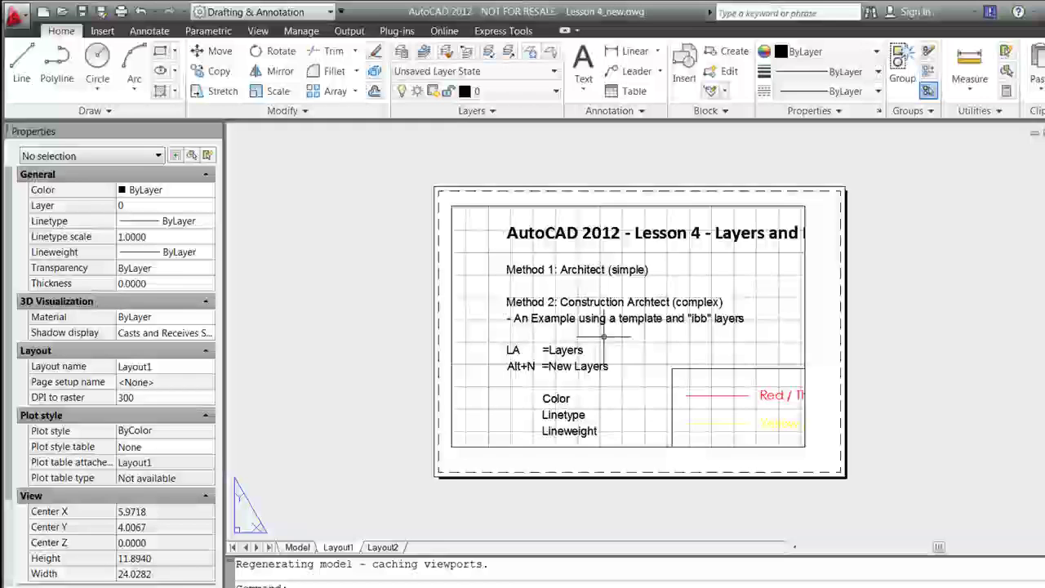
double_click(631, 349)
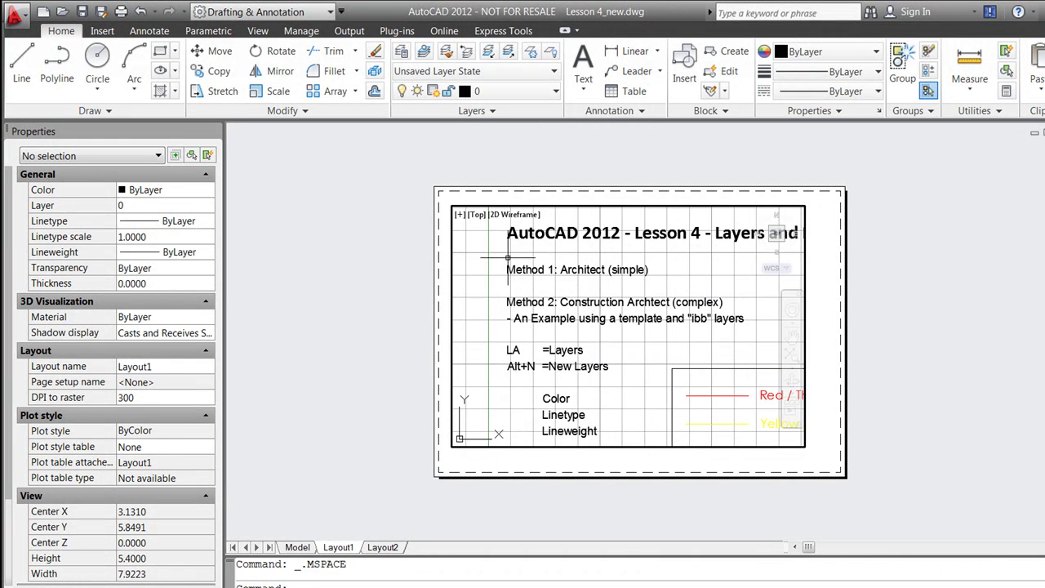
scroll(499, 265, "down", 2)
scroll(634, 373, "up", 2)
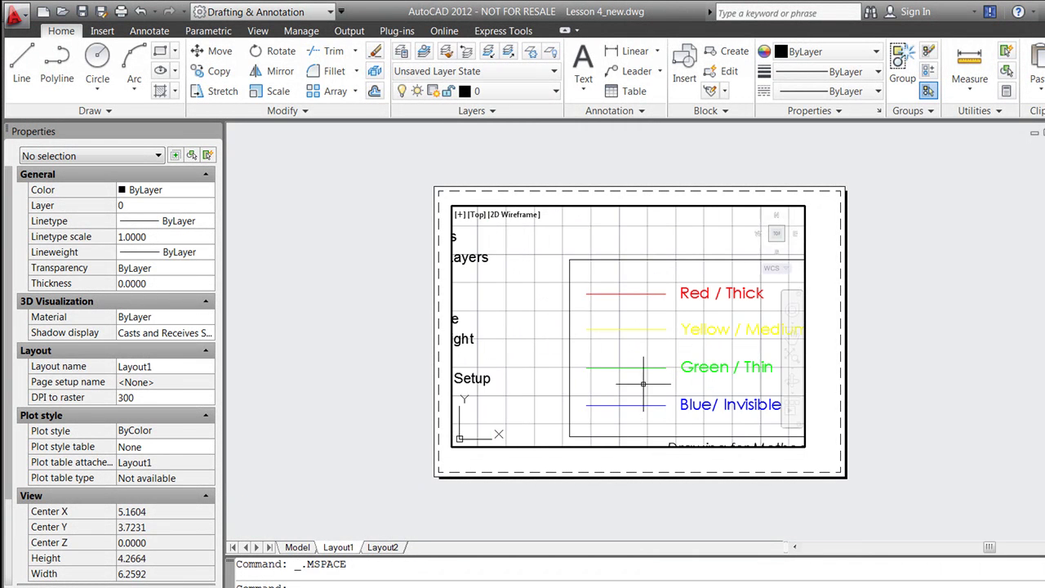
scroll(548, 299, "down", 1)
scroll(629, 333, "up", 1)
- Pan and zoom the viewport to frame the four sample lines, then return to paper space
right_click(625, 322)
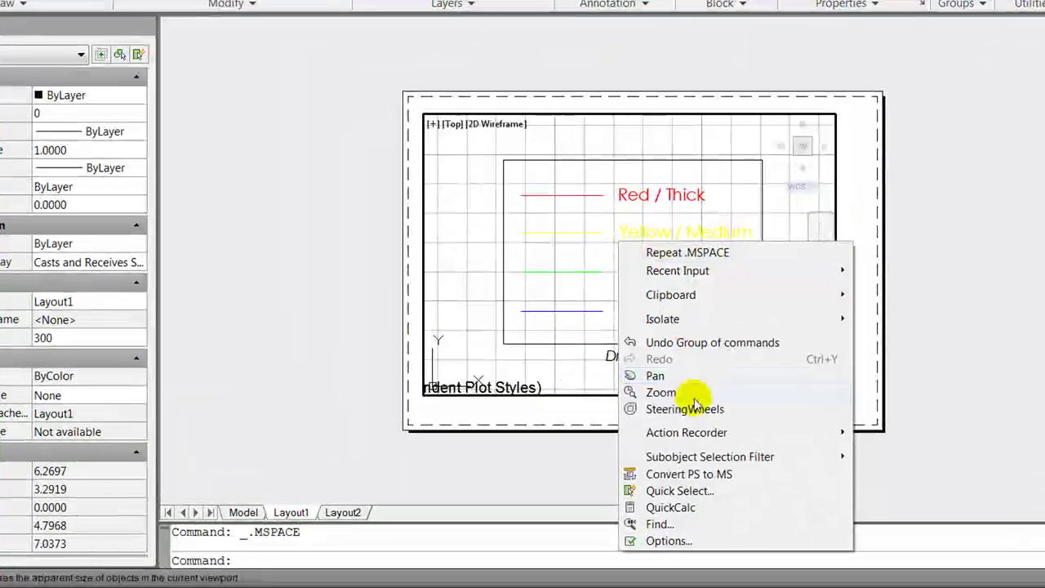
left_click(652, 406)
mouse_move(657, 247)
left_mouse_down()
mouse_move(625, 215)
mouse_move(688, 250)
mouse_move(677, 245)
mouse_move(706, 232)
left_mouse_up()
scroll(681, 245, "up", 3)
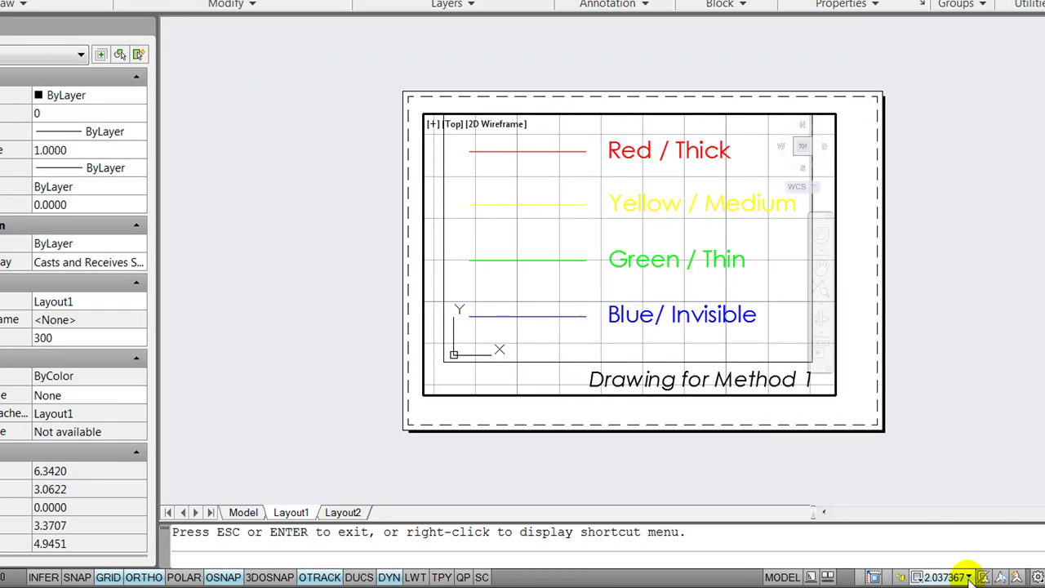
left_click(968, 577)
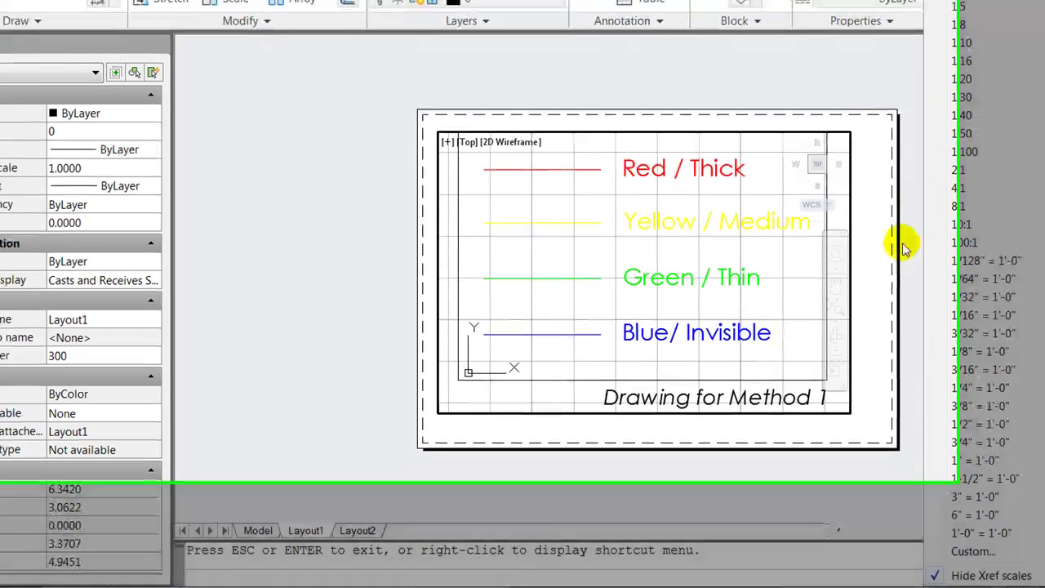
left_click(890, 232)
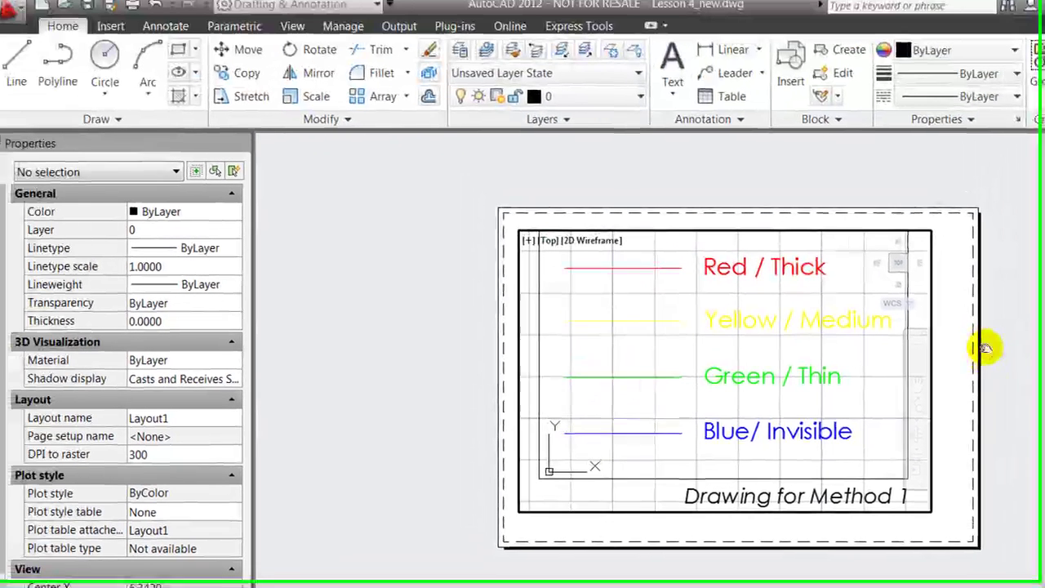
right_click(959, 410)
left_click(996, 422)
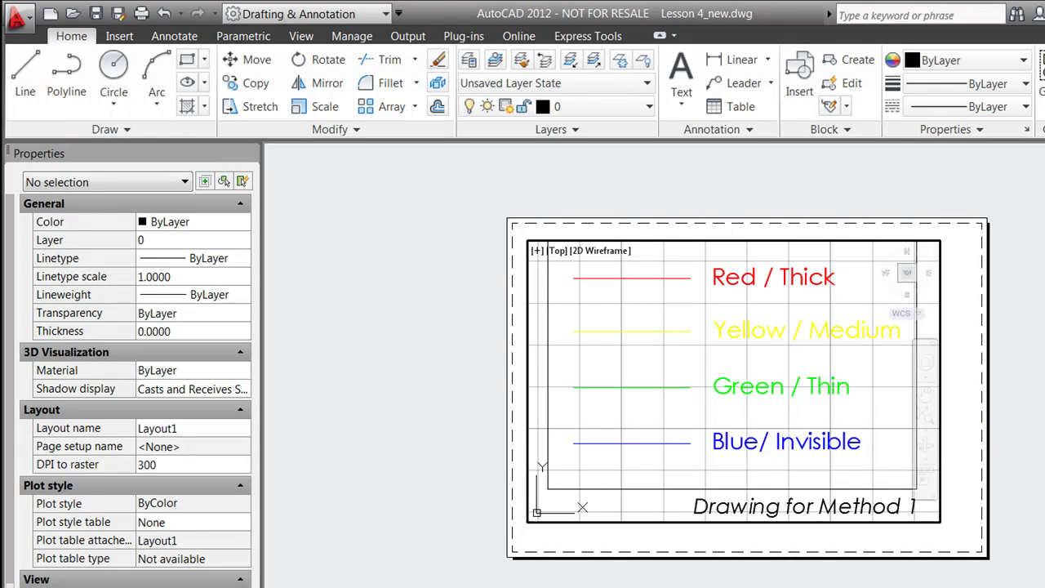
double_click(955, 453)
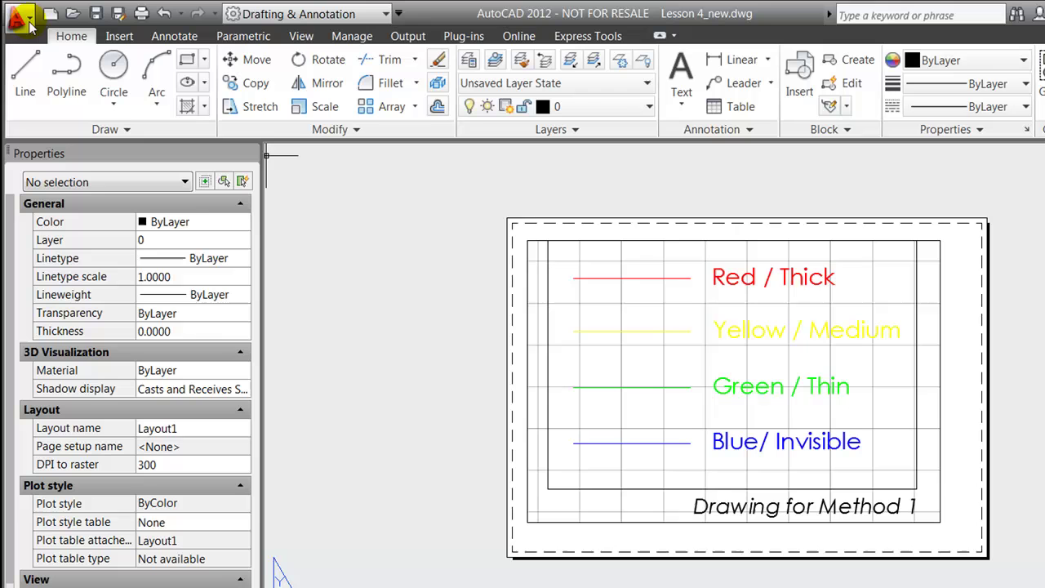
- Open the Plot dialog for Layout1 from the Application menu's Print entry
left_click(27, 22)
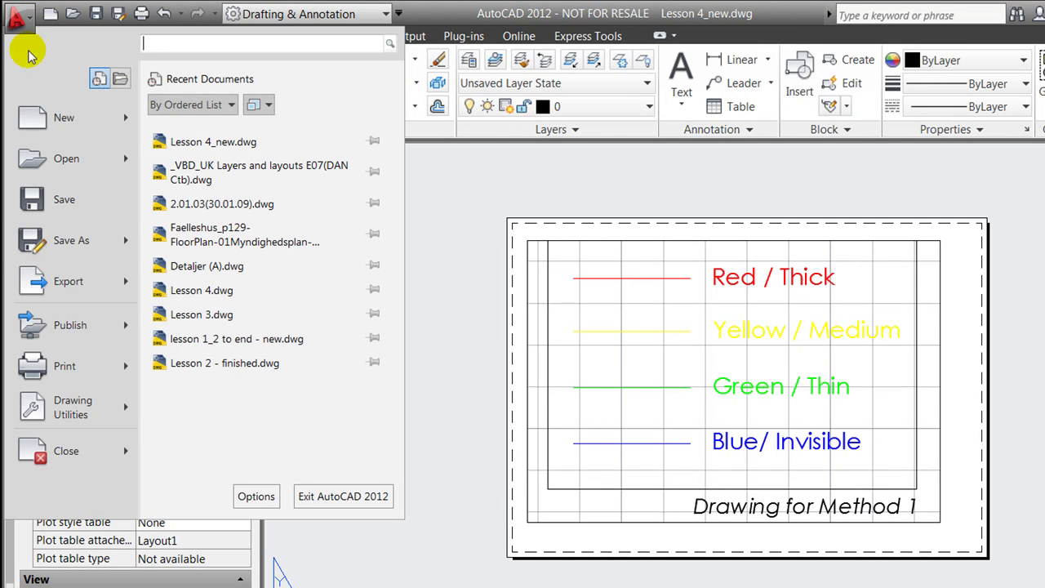
mouse_move(59, 364)
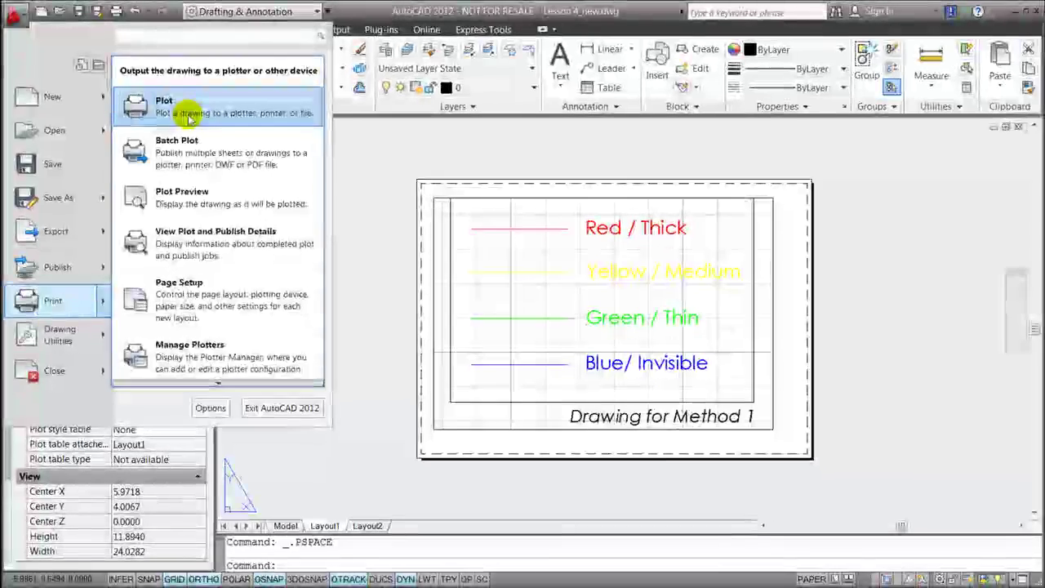
left_click(187, 117)
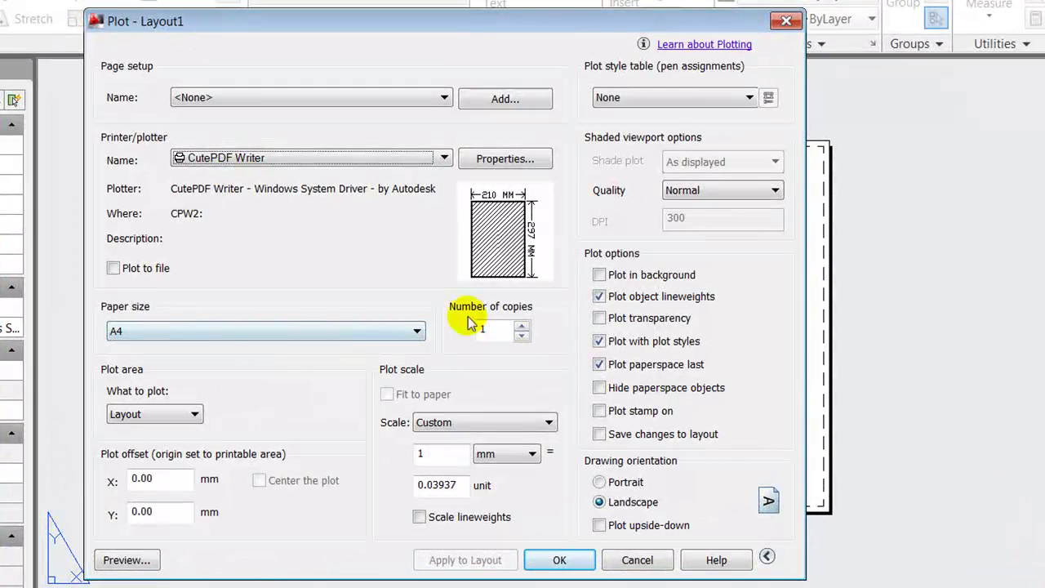
- Expand the Plot dialog's options and choose Monocrome.ctb as the plot style table
left_click(768, 559)
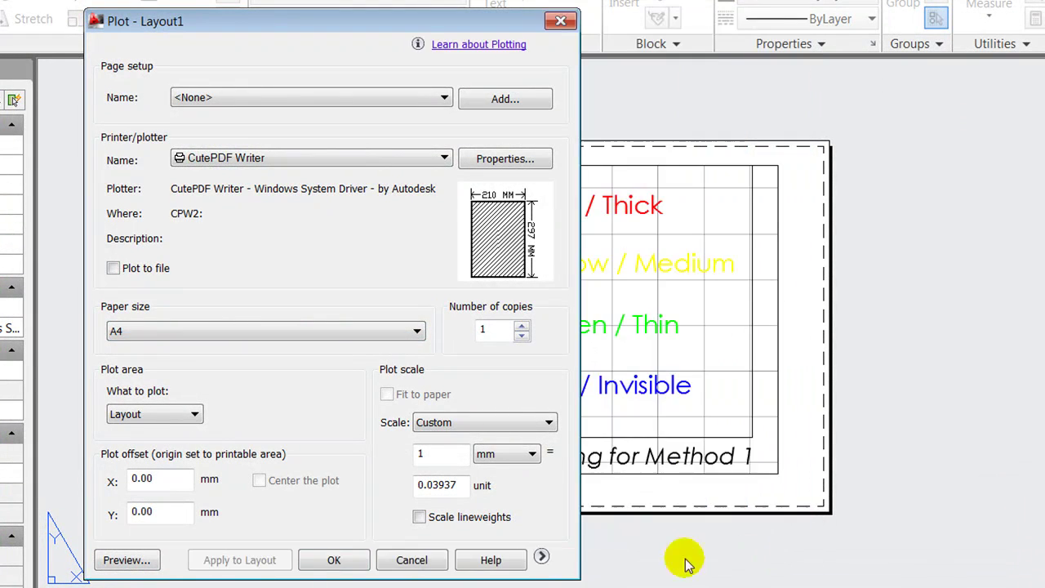
left_click(543, 558)
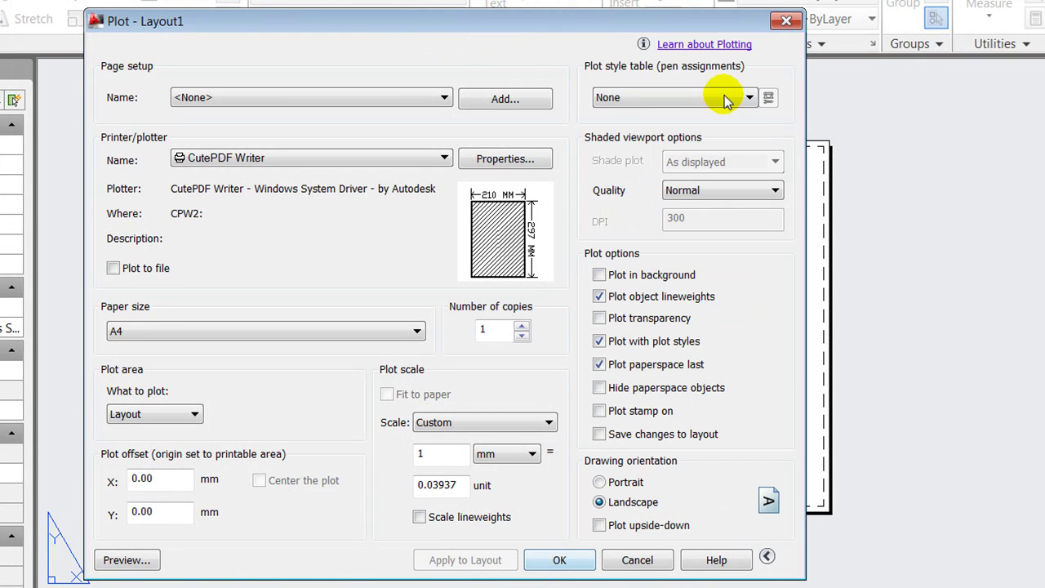
left_click(663, 99)
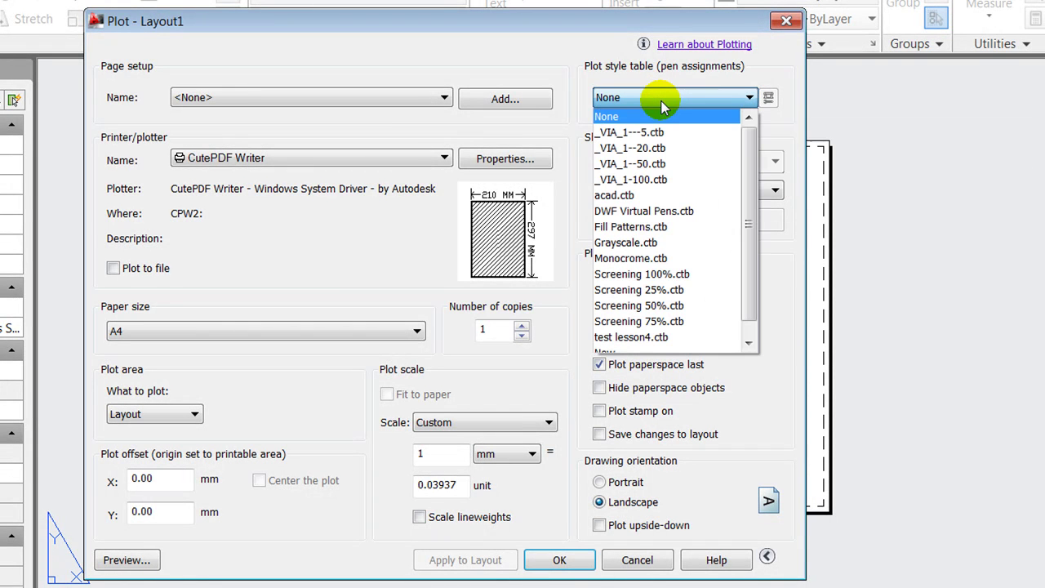
left_click(613, 258)
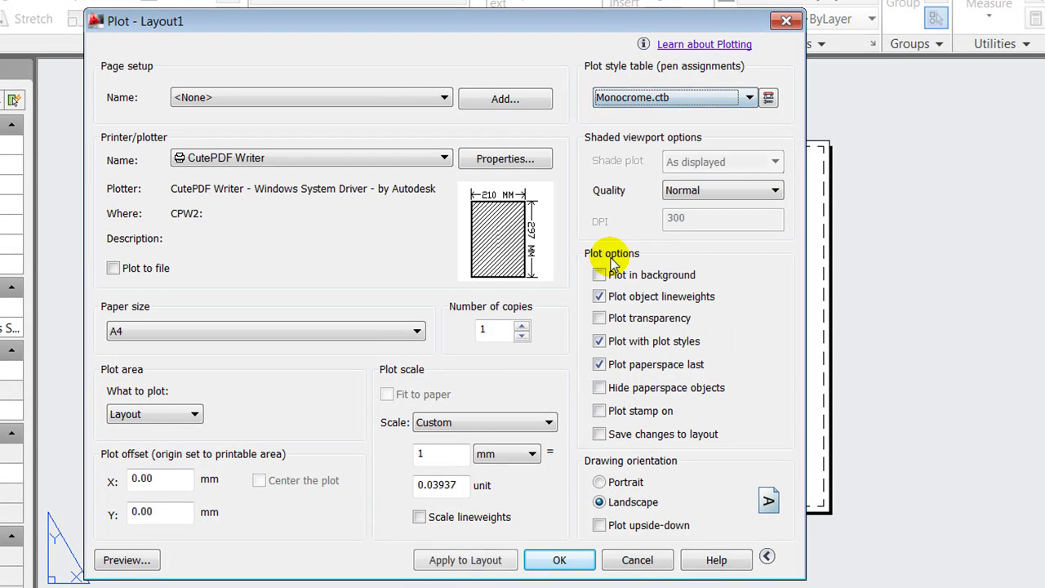
left_click(768, 98)
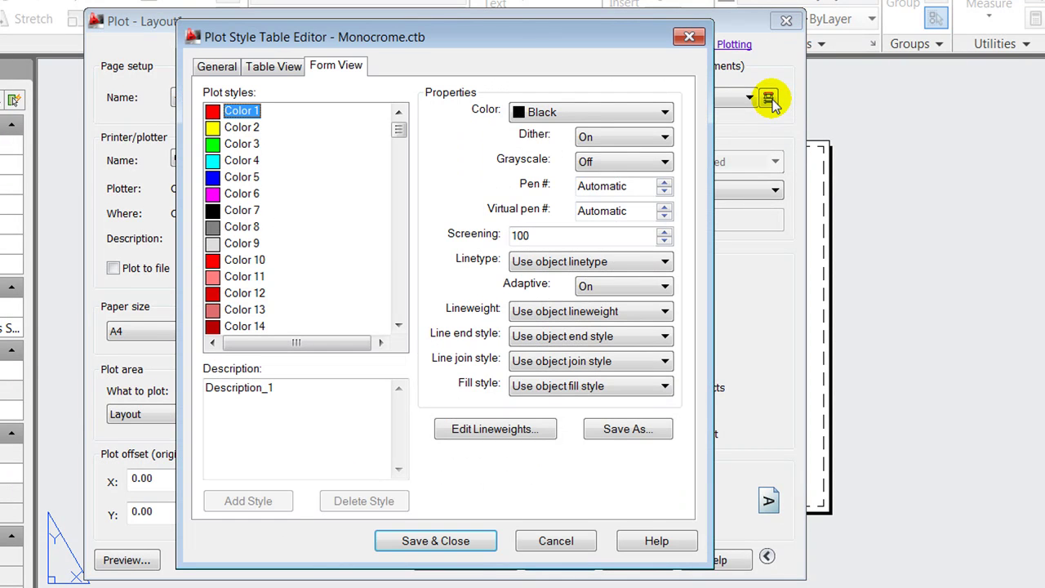
left_click(247, 130)
left_click(242, 147)
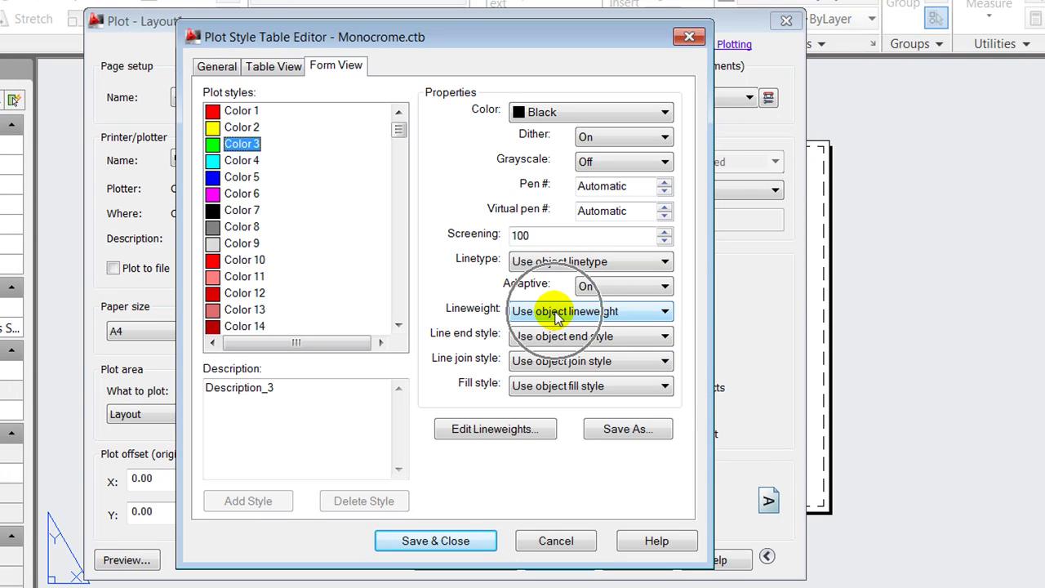
left_click(241, 127)
left_click(241, 110)
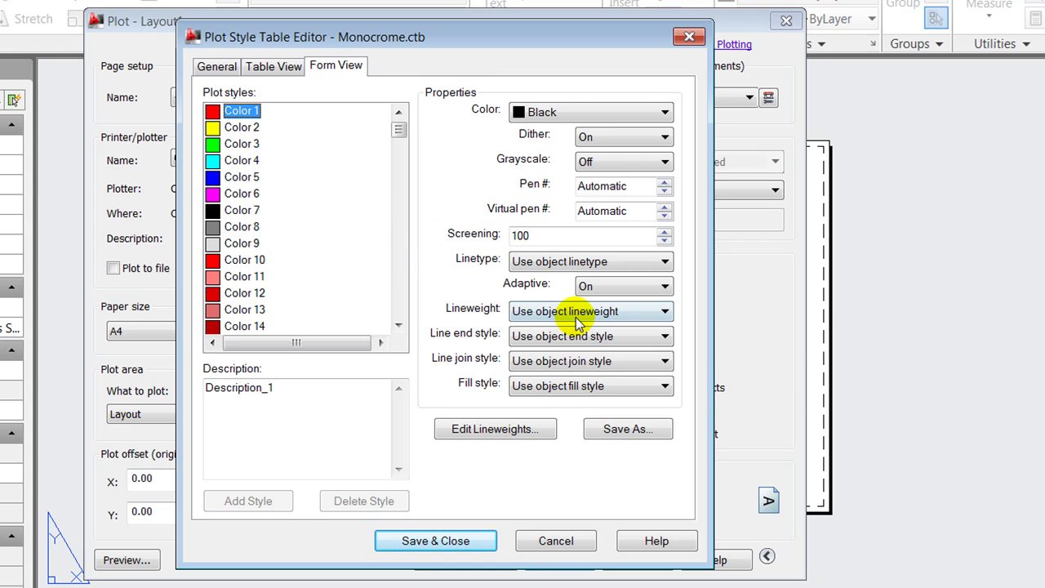
left_click(453, 546)
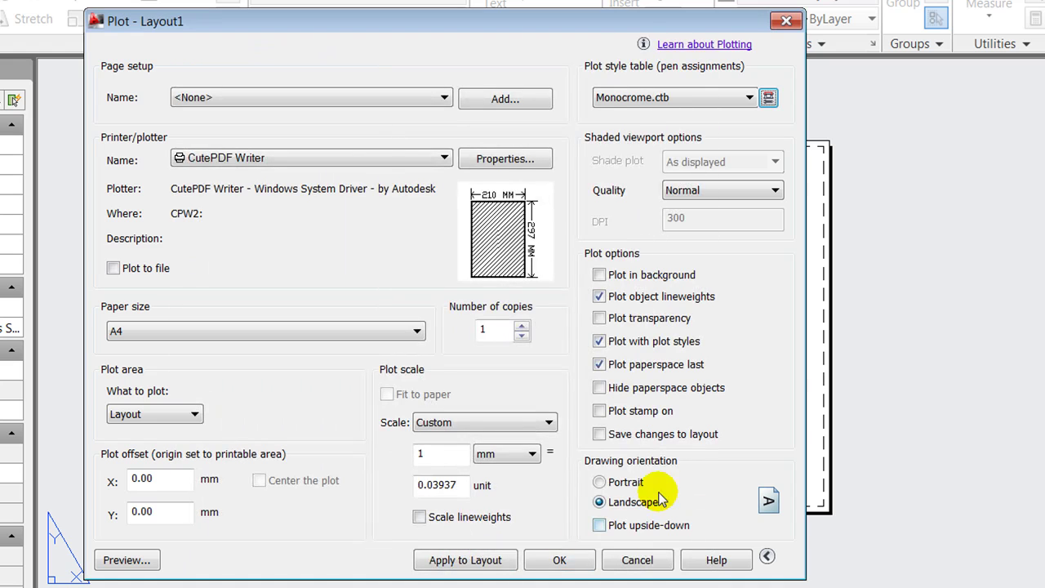
- Preview the Layout1 plot and zoom in to check the three black lines' weights
left_click(127, 562)
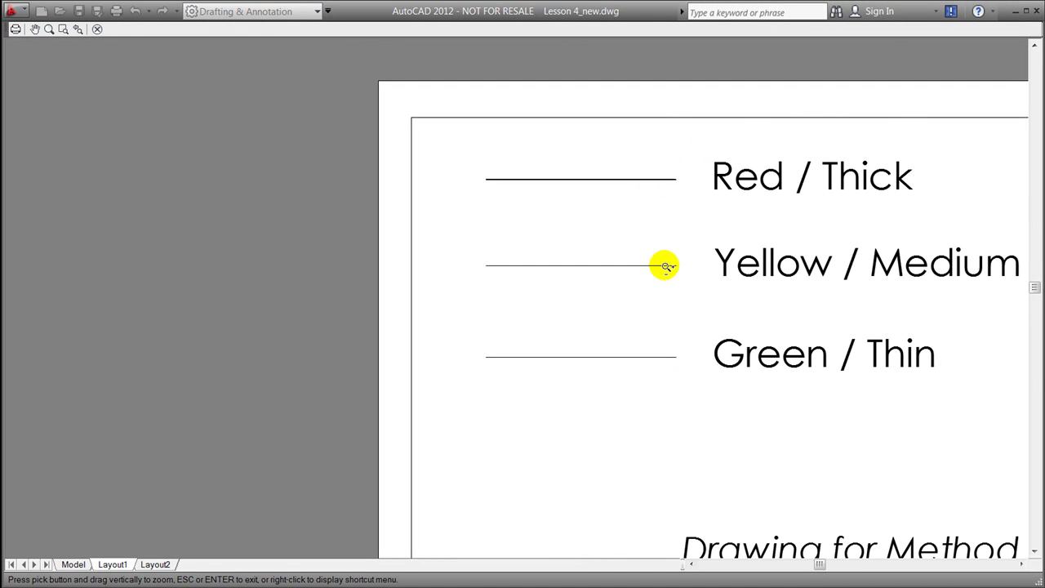
scroll(666, 266, "up", 5)
scroll(576, 280, "down", 2)
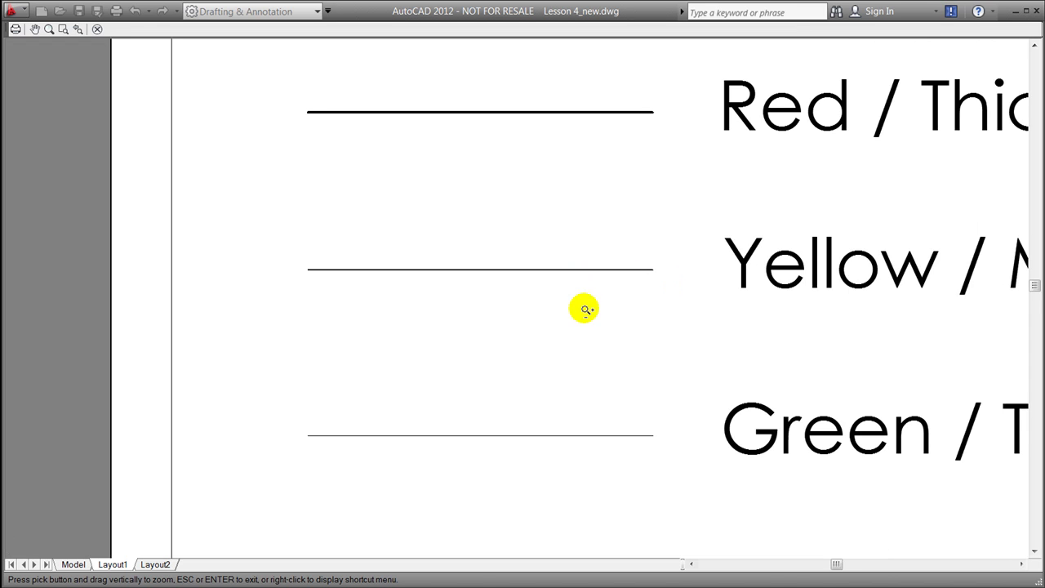
scroll(637, 457, "down", 3)
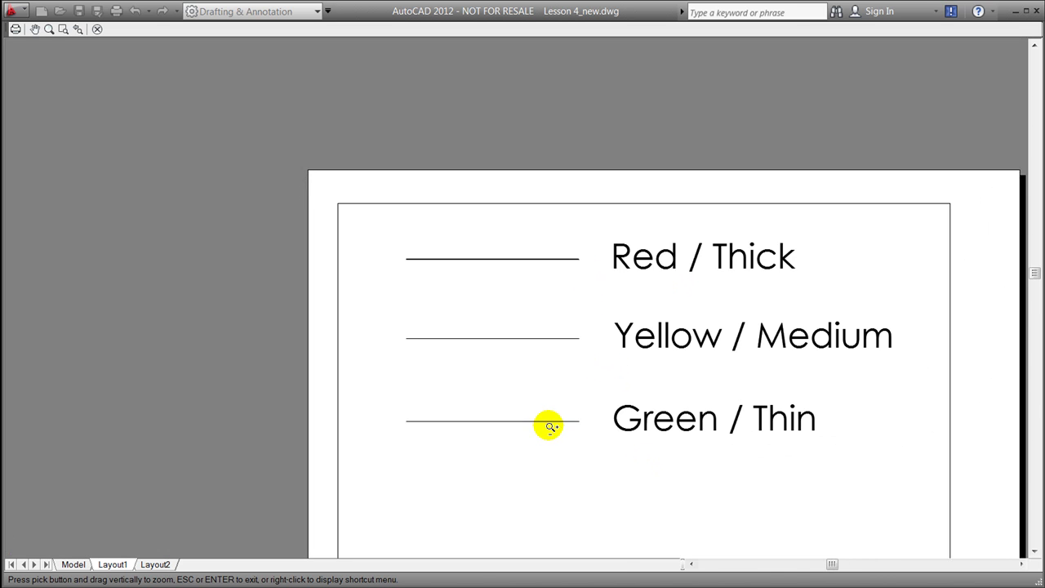
scroll(572, 324, "down", 2)
scroll(604, 406, "up", 2)
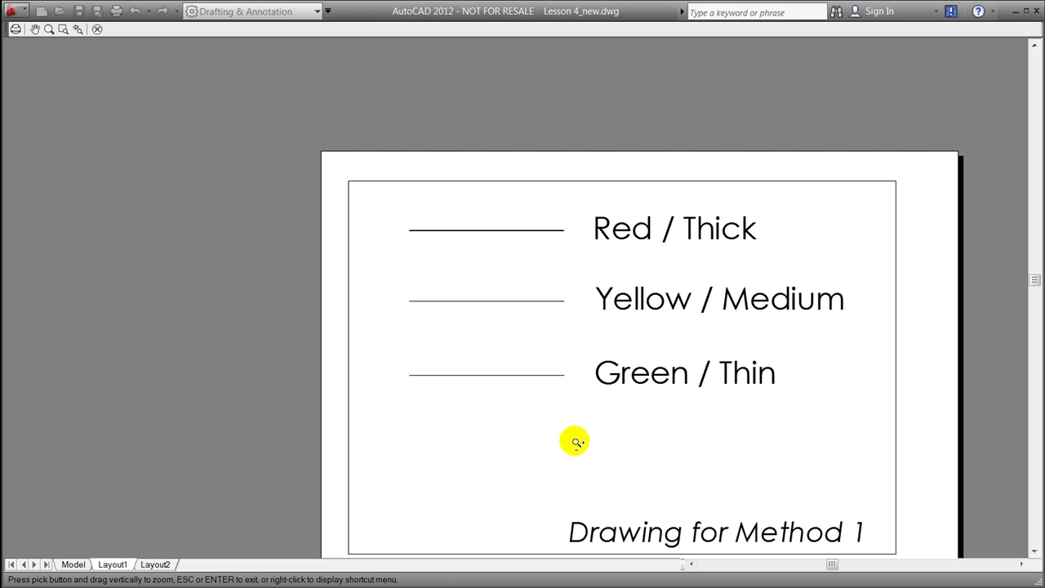
- Cancel the plot, return to model space, and switch to the next open drawing
key("Escape")
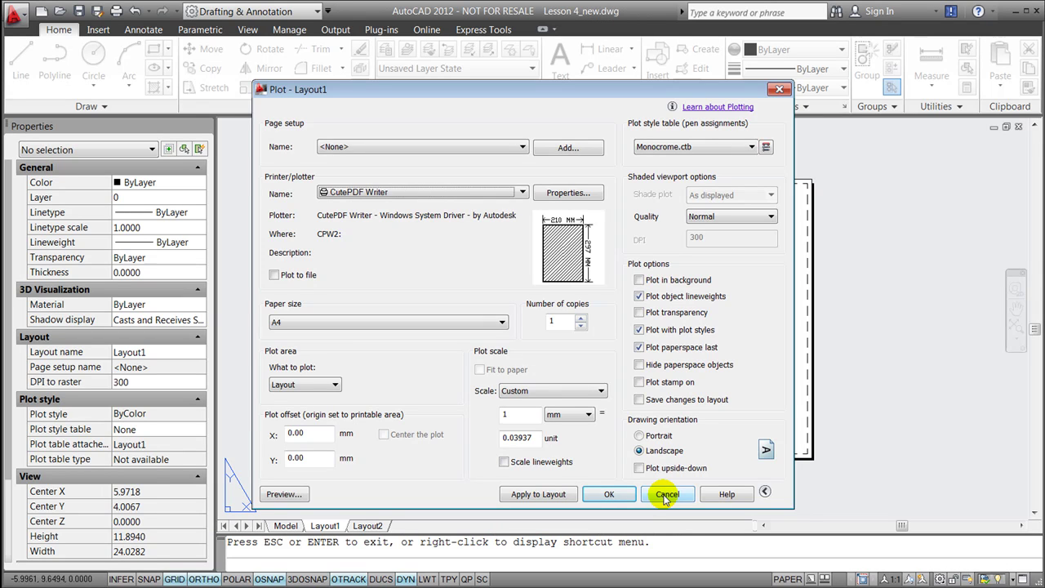
left_click(666, 495)
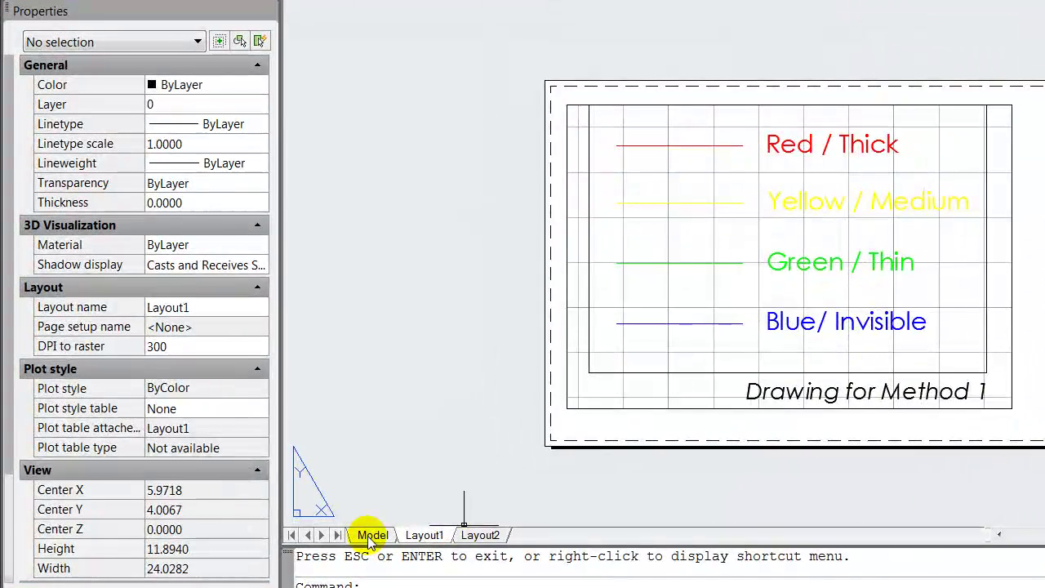
left_click(371, 536)
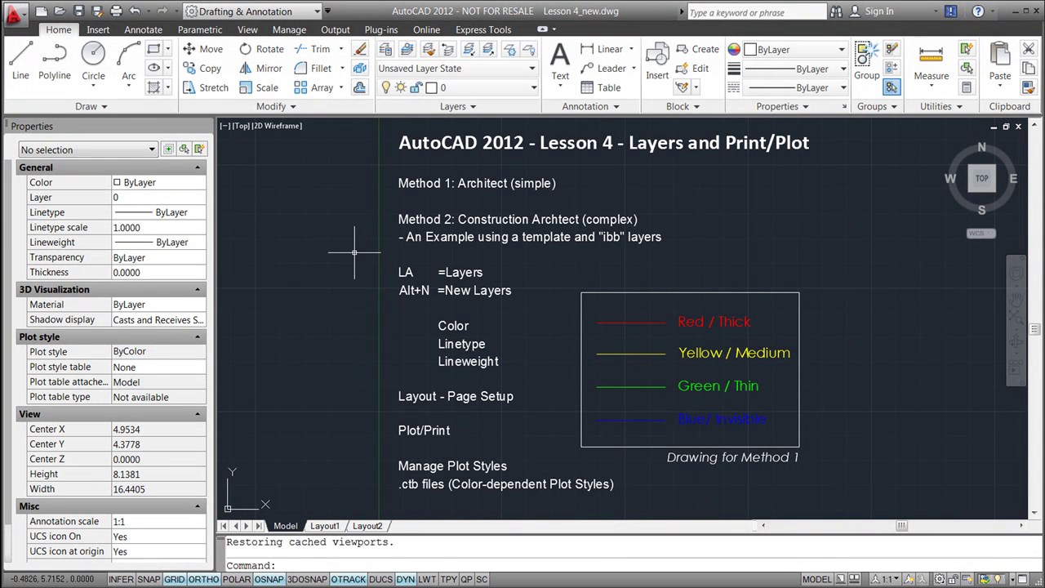
key("Return")
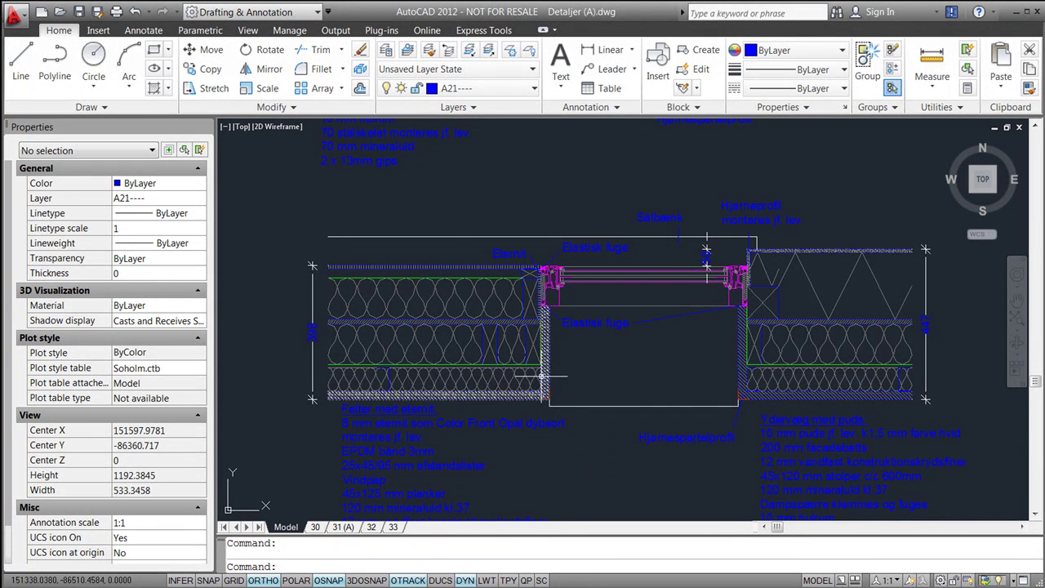
- Browse the Layer dropdown in Detaljer (A).dwg and close it, leaving A21---- as the current layer
left_click(475, 92)
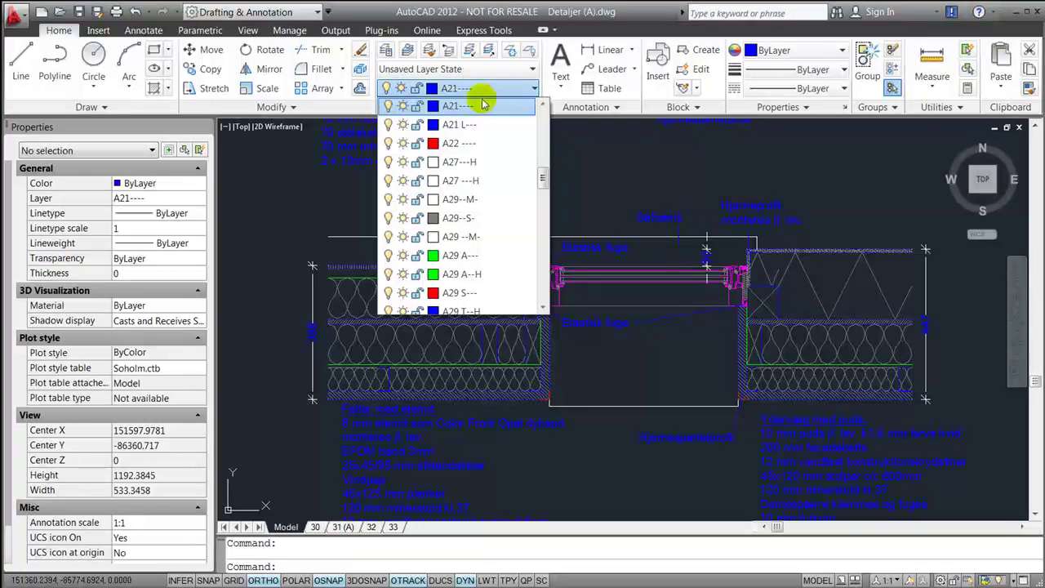
scroll(543, 172, "up", 1)
left_click_drag(544, 171, 544, 209)
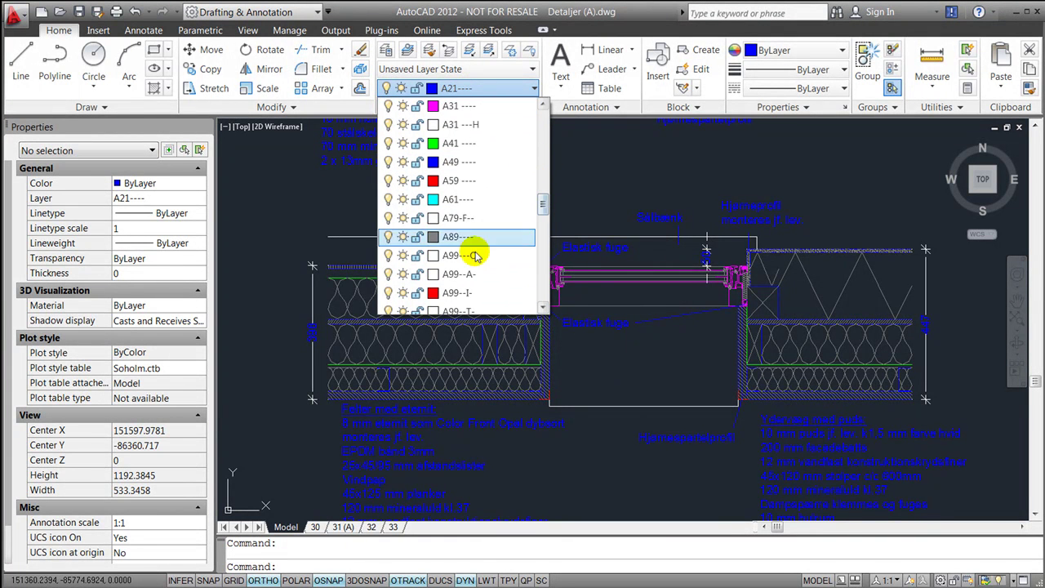
scroll(472, 260, "down", 1)
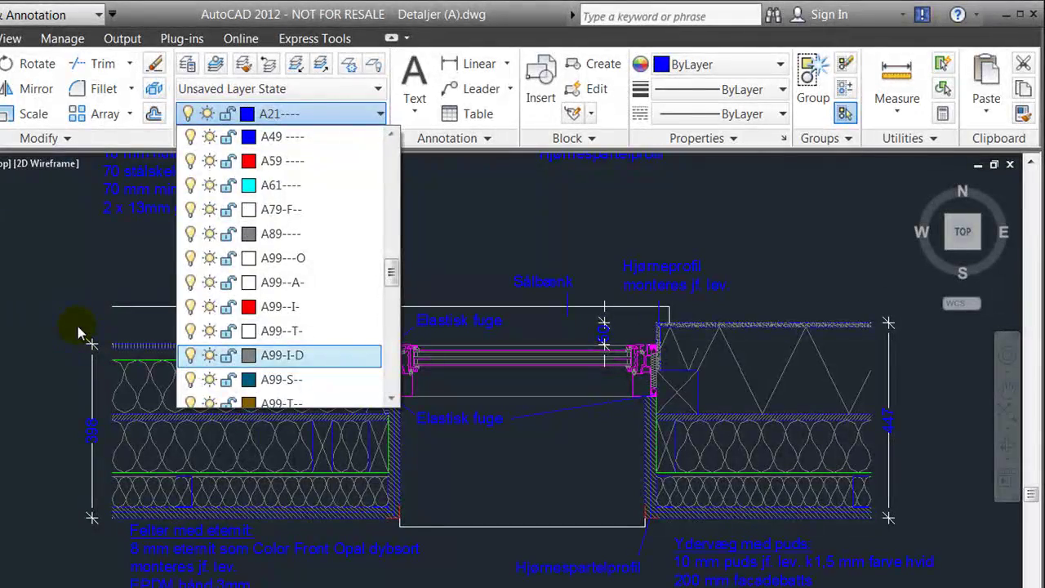
left_click(76, 322)
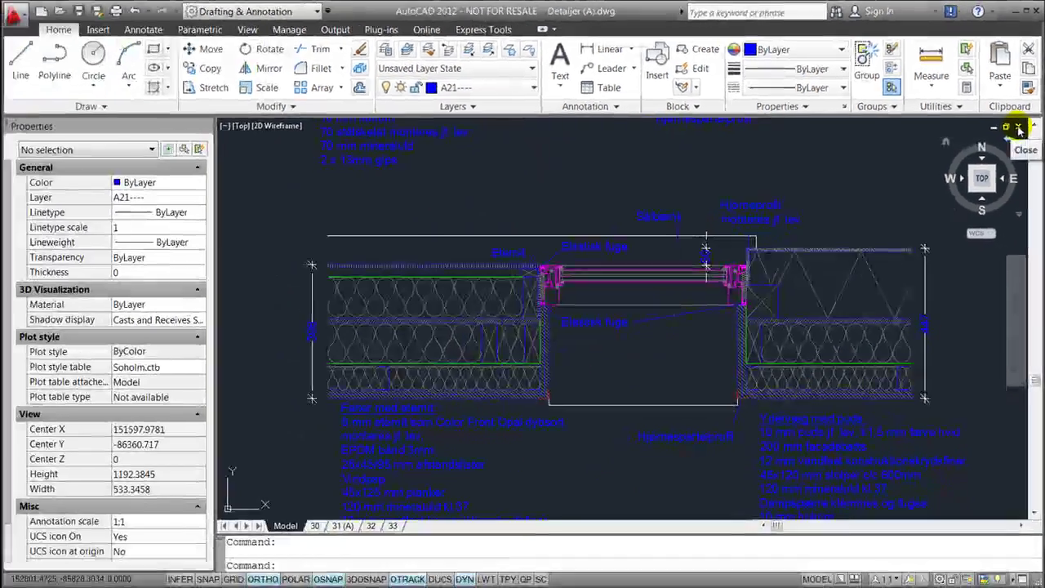
left_click(1010, 165)
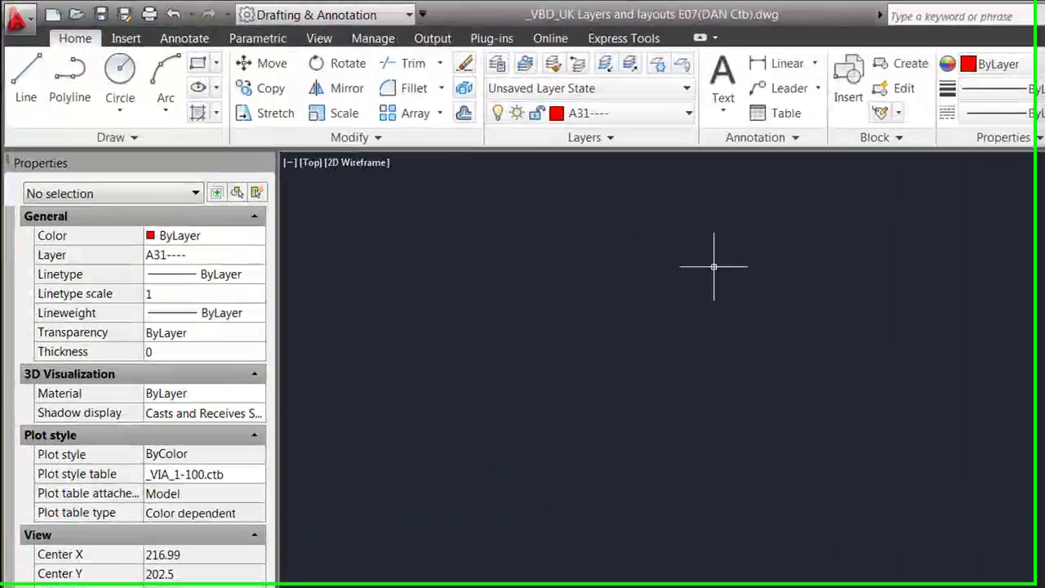
left_click(676, 114)
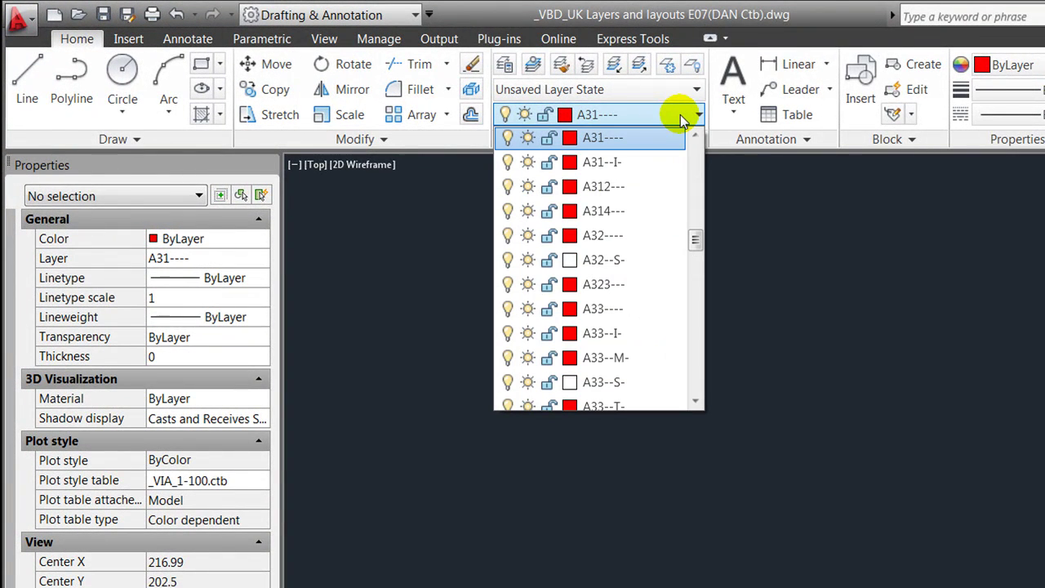
left_click_drag(695, 242, 692, 200)
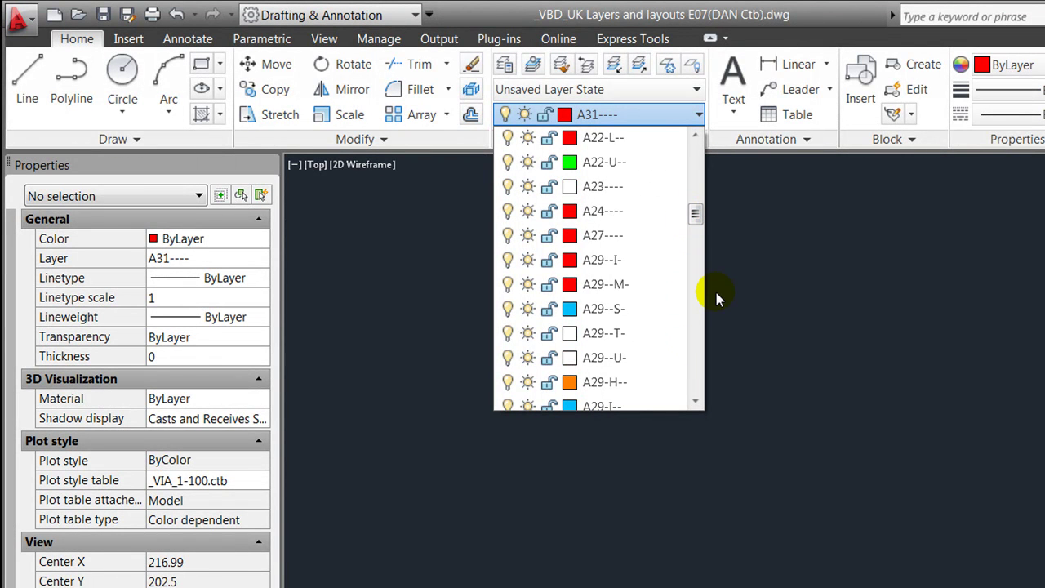
left_click(720, 301)
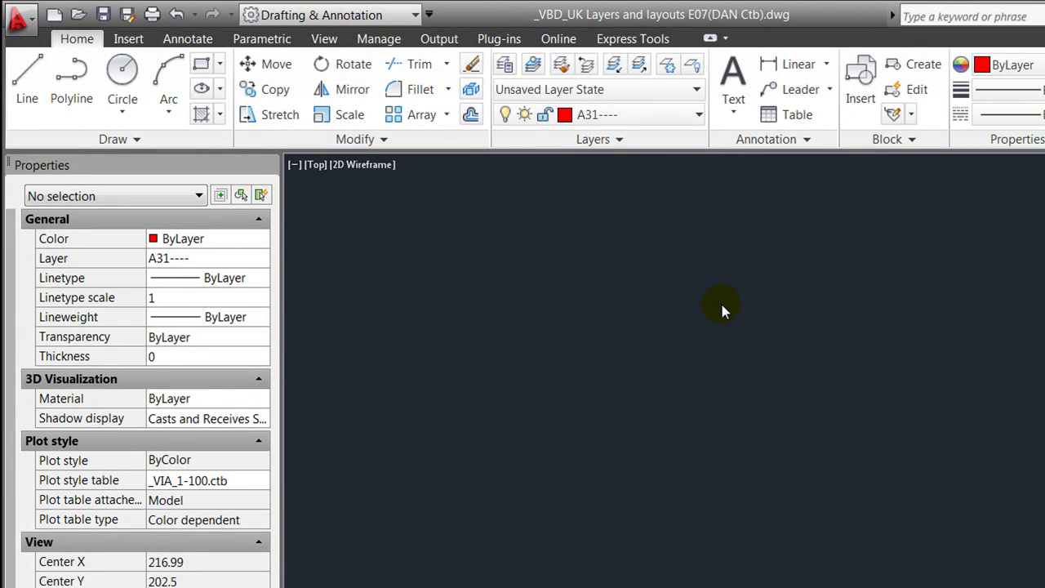
- Draw three separate straight lines across model space with the Line tool
left_click(27, 87)
left_click(448, 358)
left_click(880, 294)
key("Return")
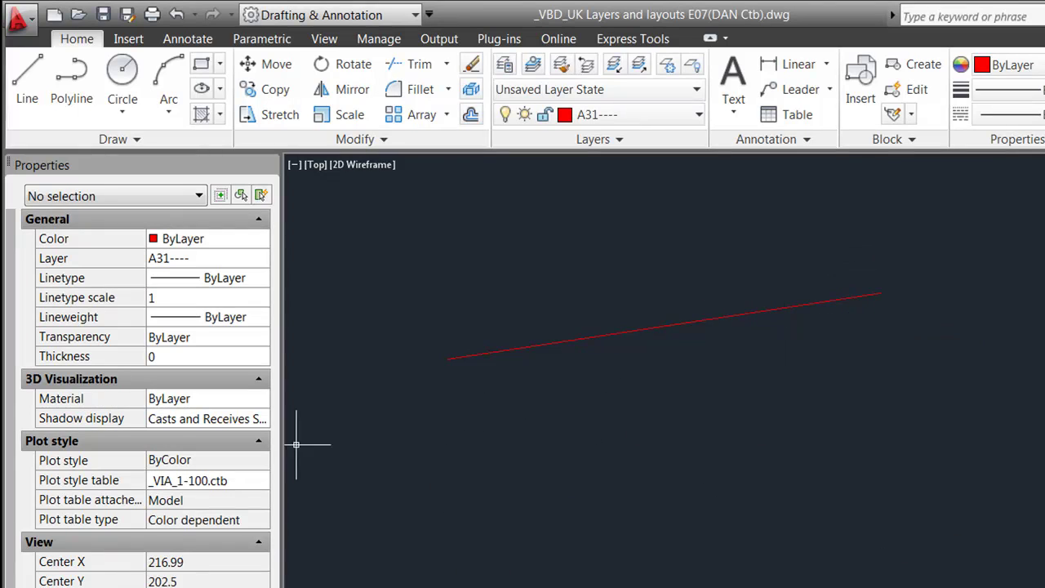
left_click(27, 81)
left_click(456, 395)
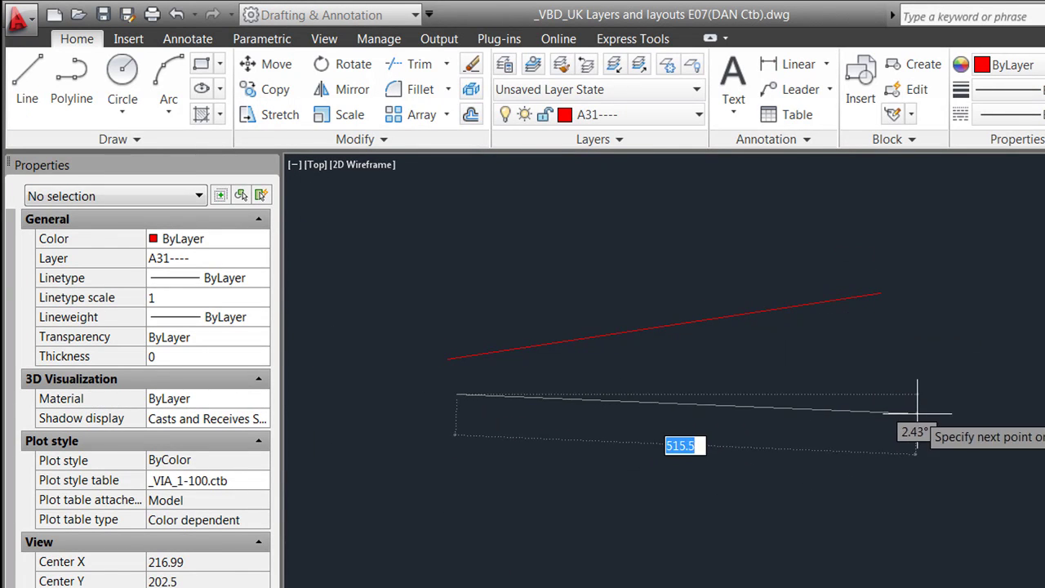
left_click(917, 413)
key("Return")
left_click(24, 82)
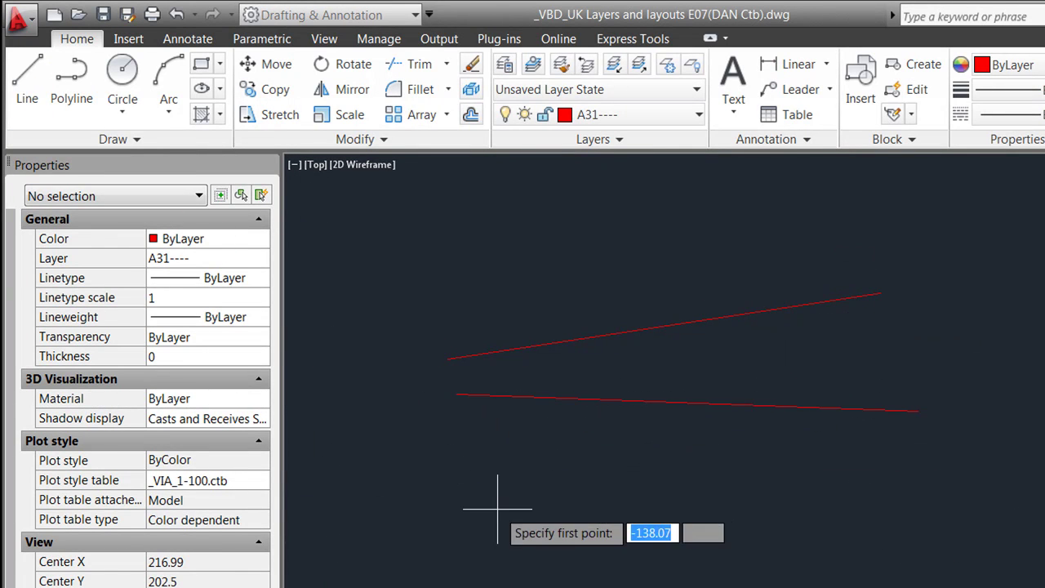
left_click(427, 519)
left_click(949, 462)
key("Return")
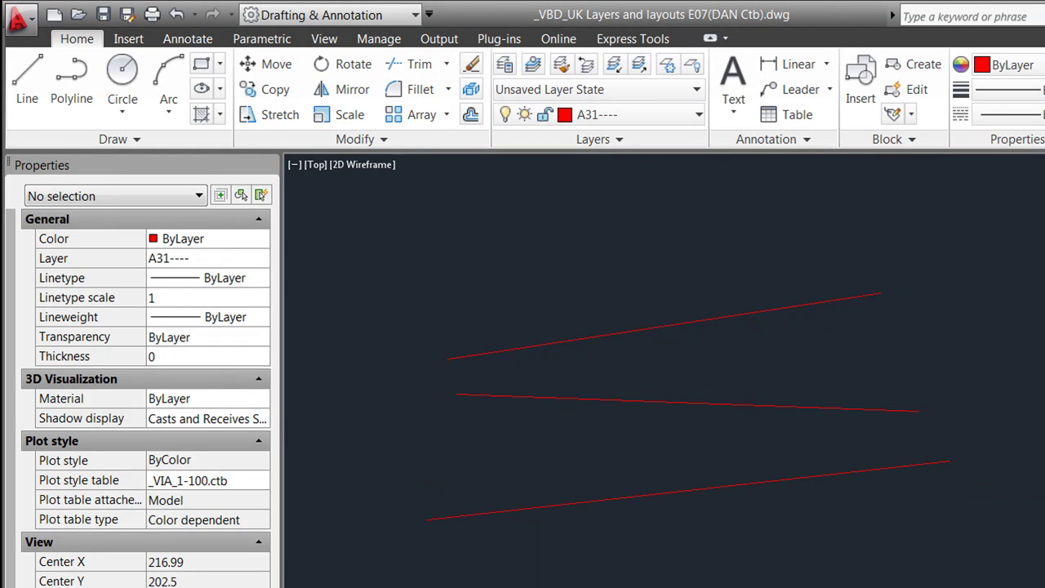
- Move the top line to layer A21---- so it shows white
left_click_drag(874, 365, 604, 283)
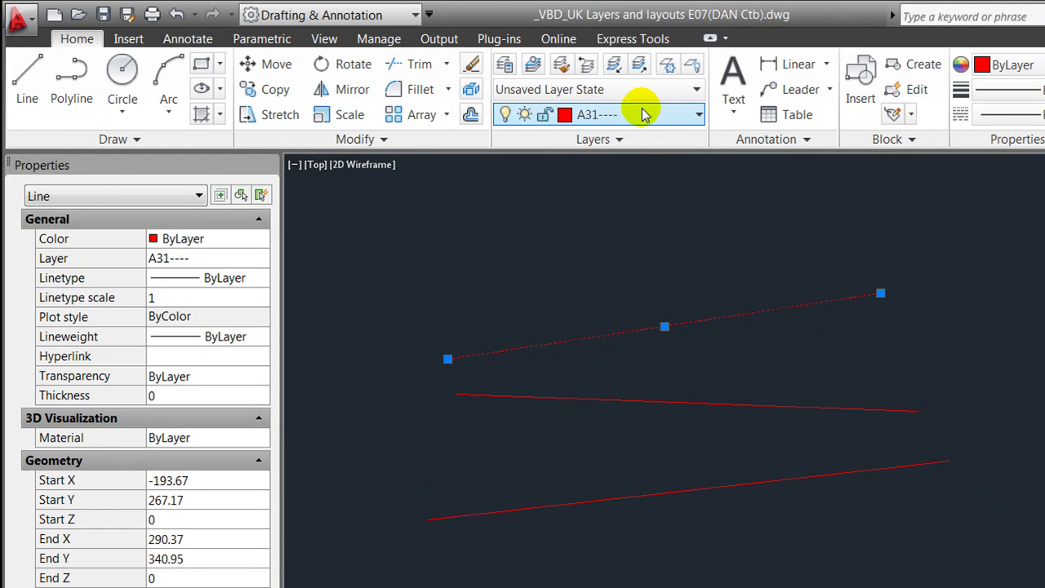
left_click(643, 115)
scroll(695, 237, "up", 1)
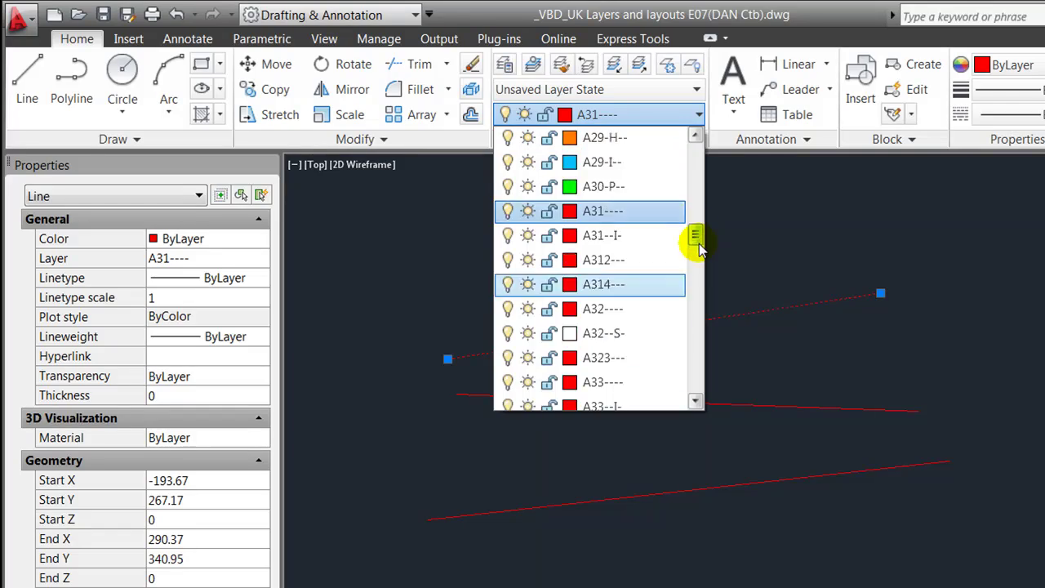
scroll(695, 237, "up", 6)
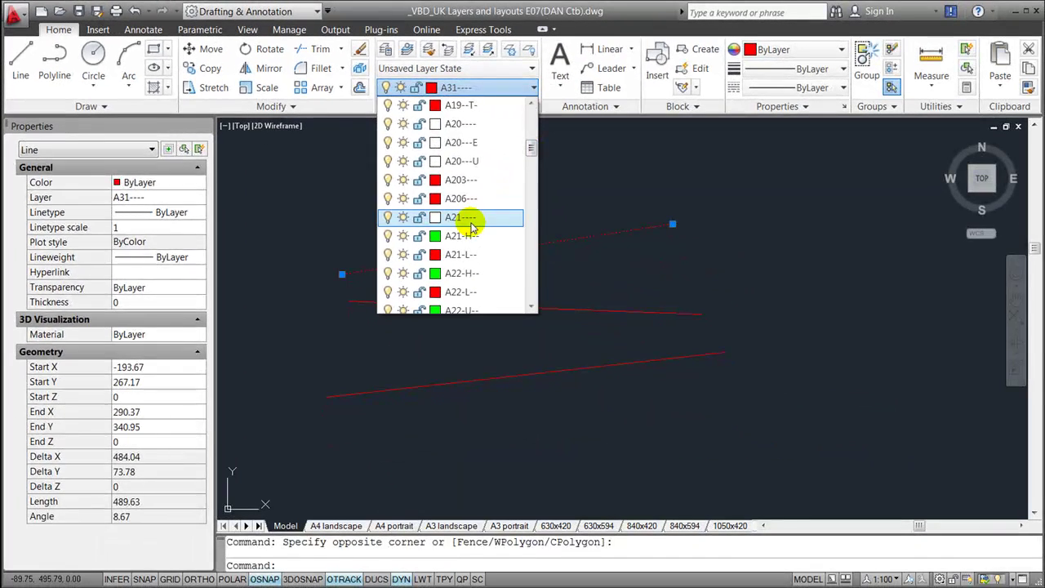
left_click(470, 219)
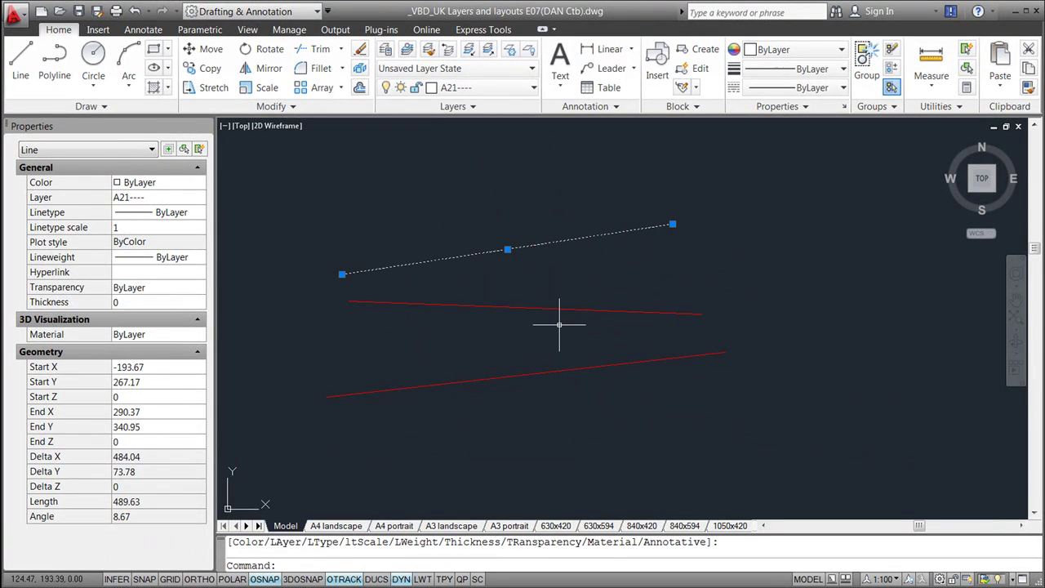
key("Escape")
- Move the middle line to layer A314--- so it shows red
left_click(619, 334)
left_click(518, 275)
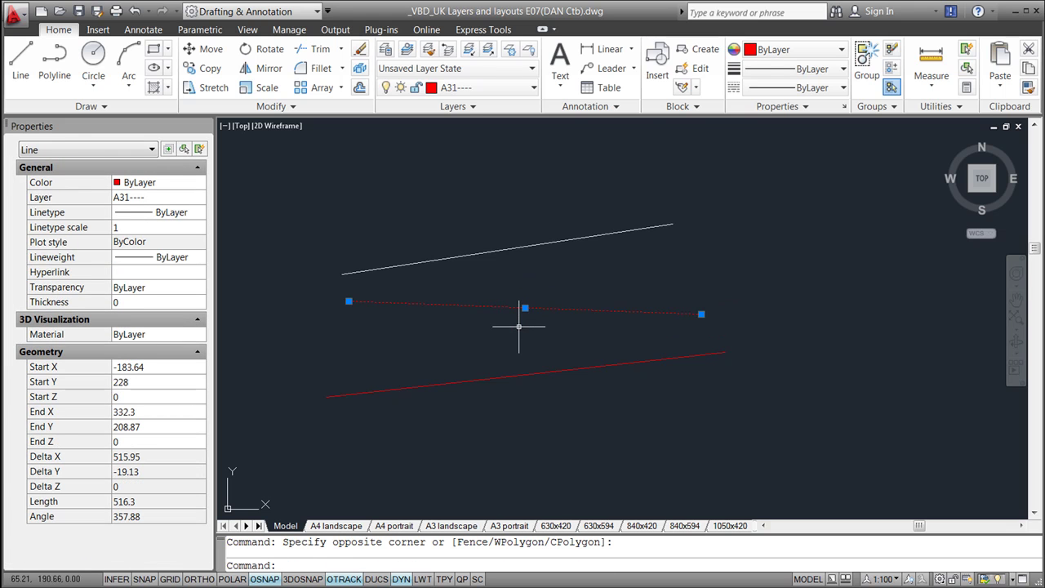
left_click(488, 87)
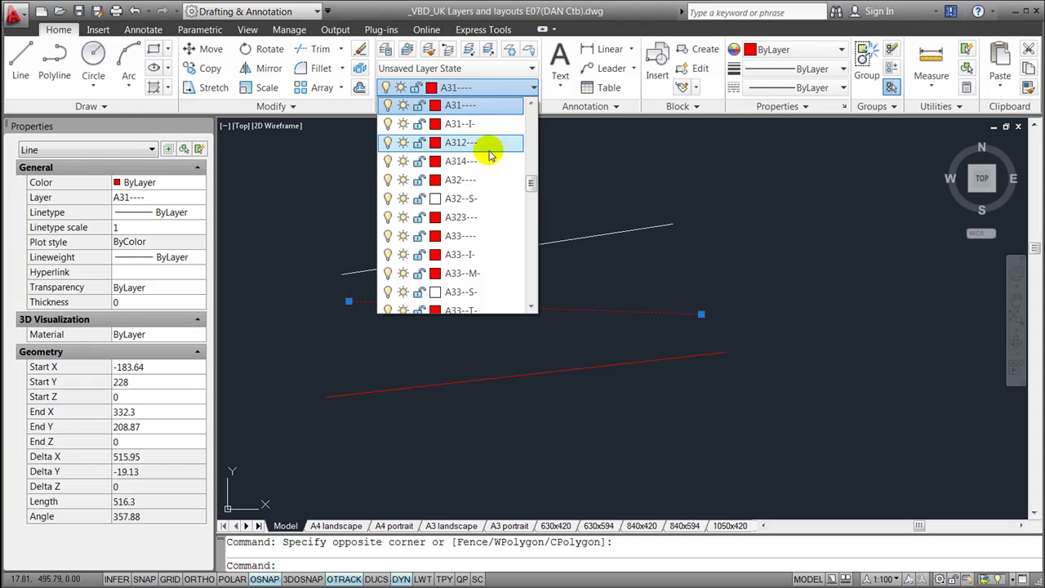
left_click(490, 160)
key("Escape")
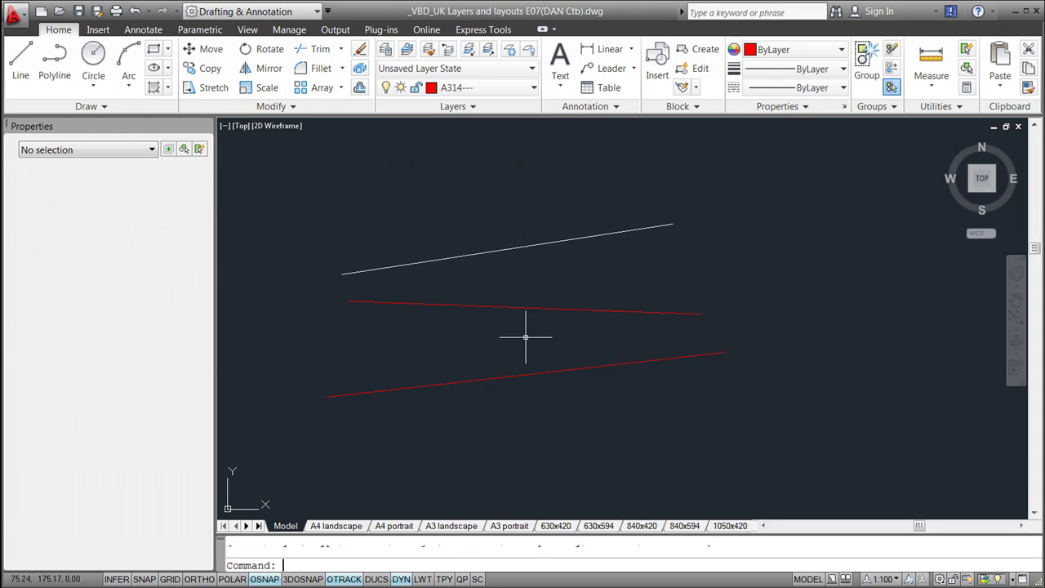
- Move the lower line to layer A29-H-- so it shows orange
left_click(543, 407)
left_click(479, 367)
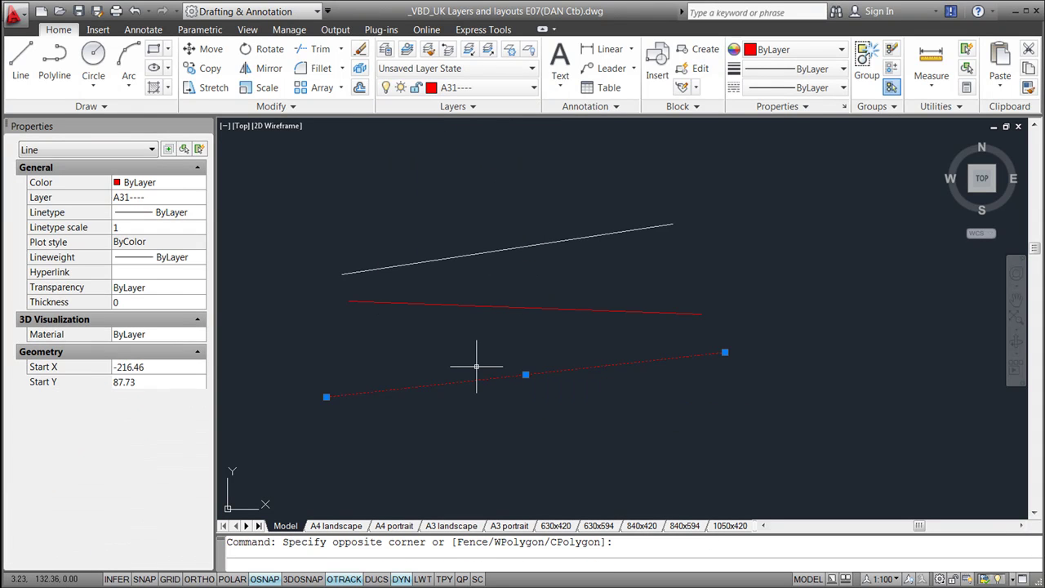
left_click(490, 87)
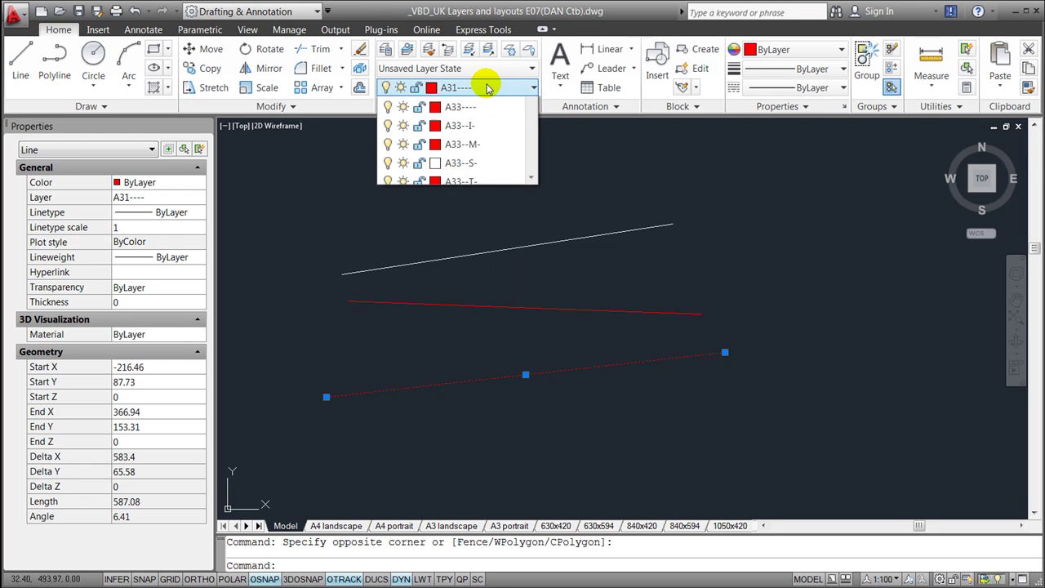
scroll(528, 168, "up", 2)
left_click_drag(533, 183, 532, 163)
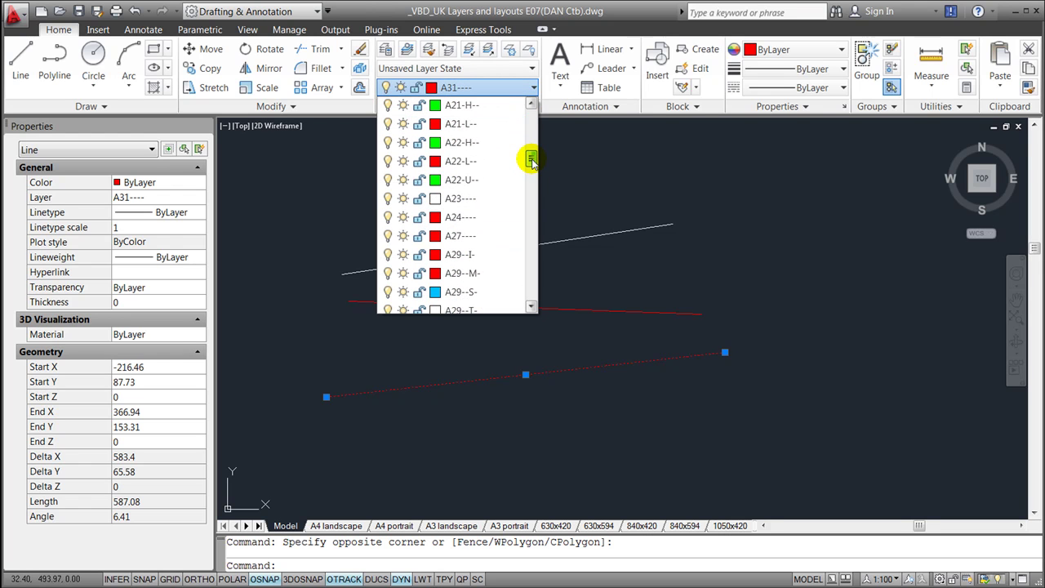
scroll(533, 166, "down", 1)
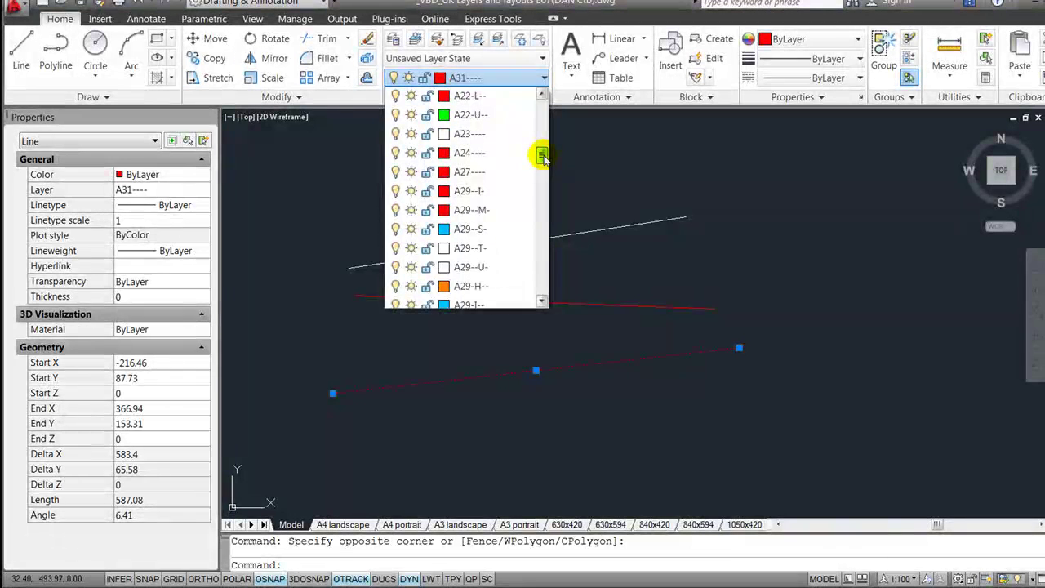
left_click(482, 287)
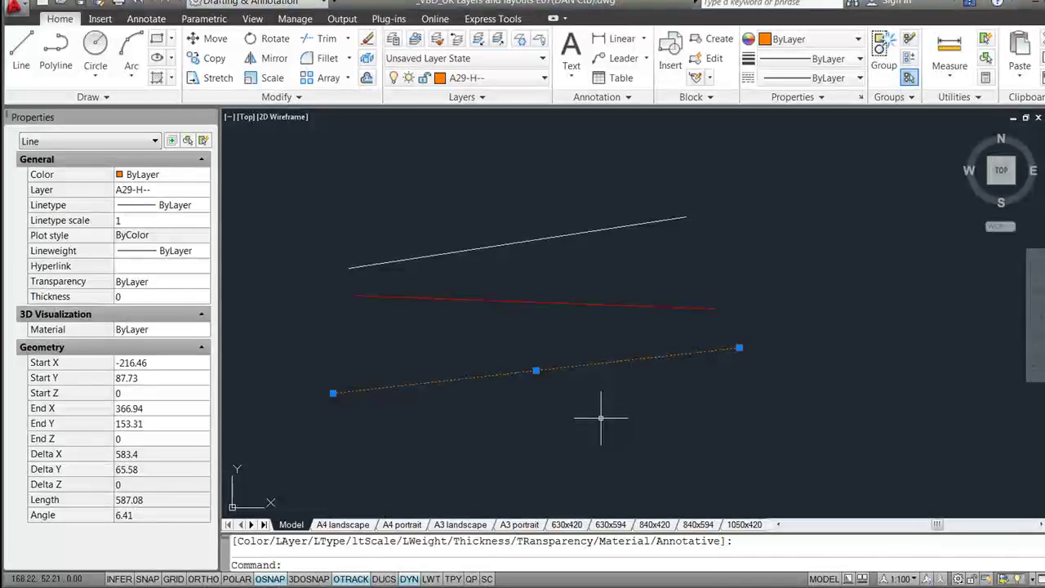
key("Escape")
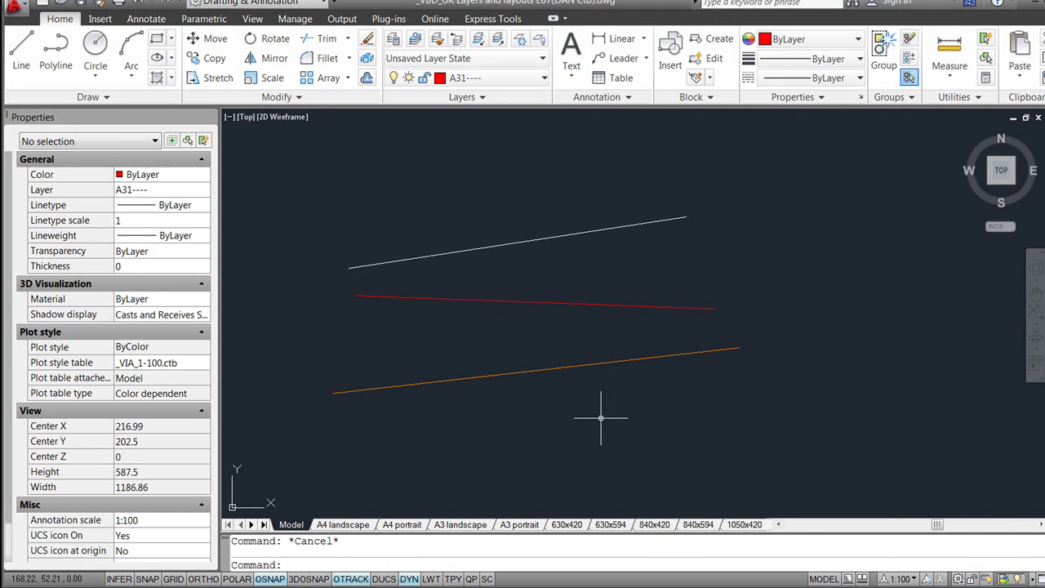
- Show the A4 landscape layout with its viewport zoomed in on the three lines
left_click(341, 525)
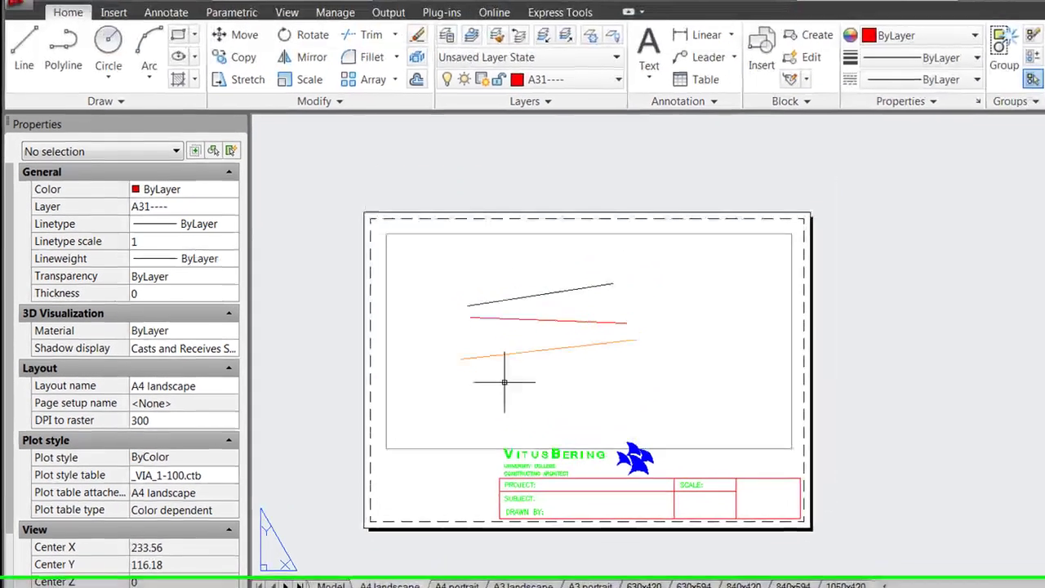
double_click(513, 313)
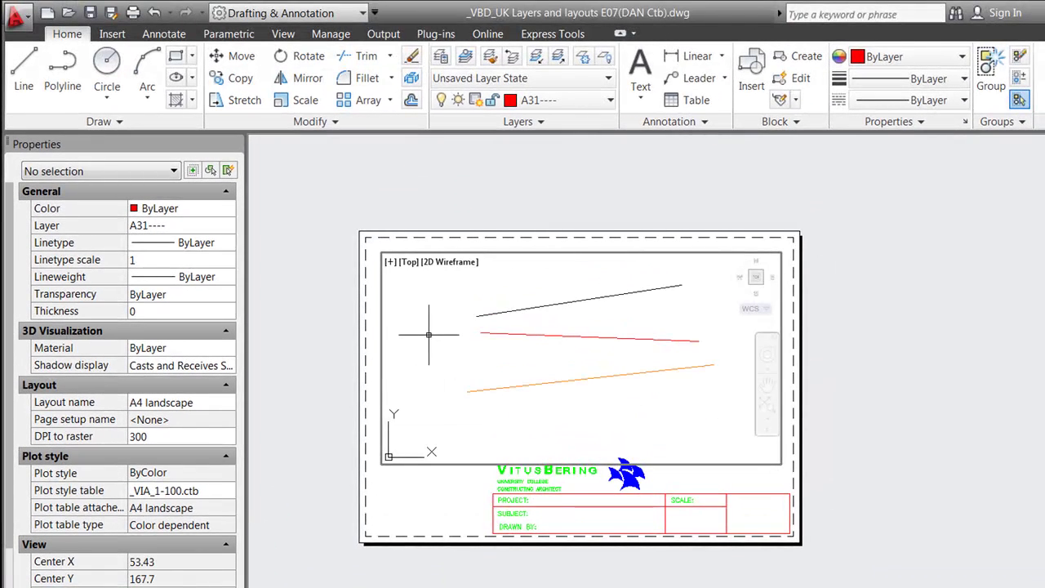
scroll(677, 315, "up", 2)
right_click(564, 377)
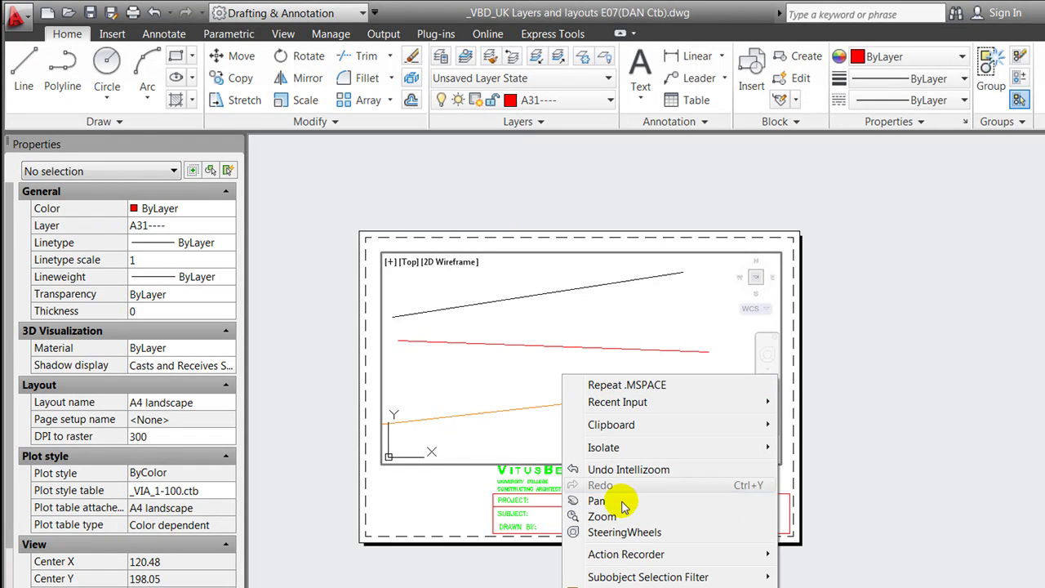
double_click(408, 495)
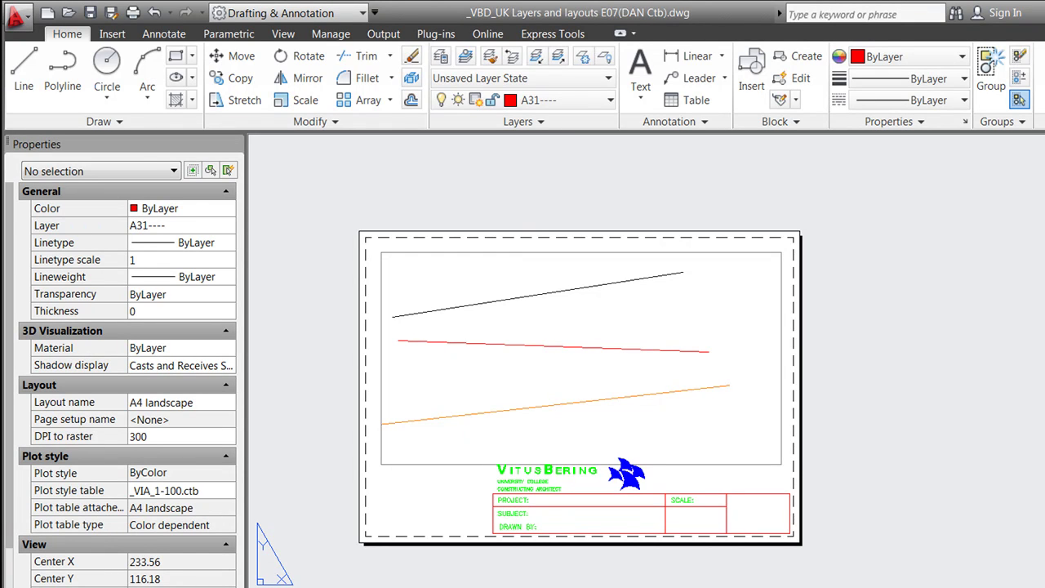
- Assign the _VIA_1--20.ctb plot style table to the layout and open it for editing
key("ctrl+p")
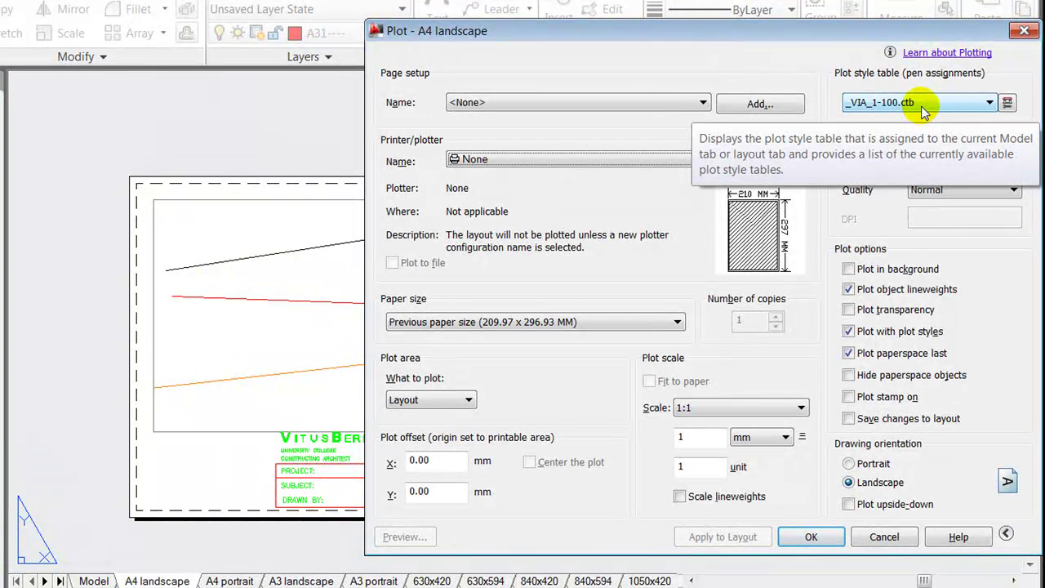
left_click(921, 106)
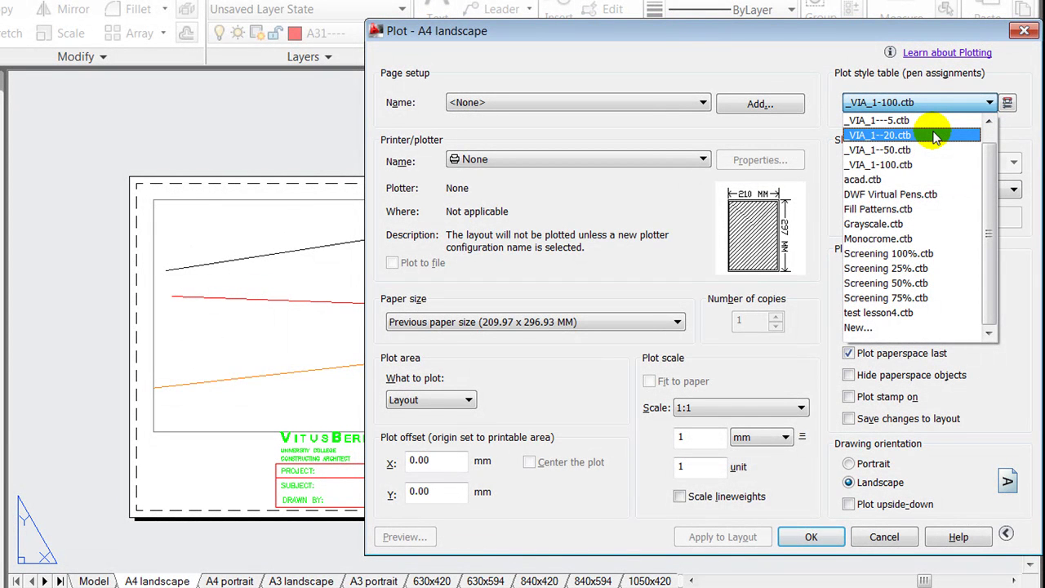
left_click(935, 136)
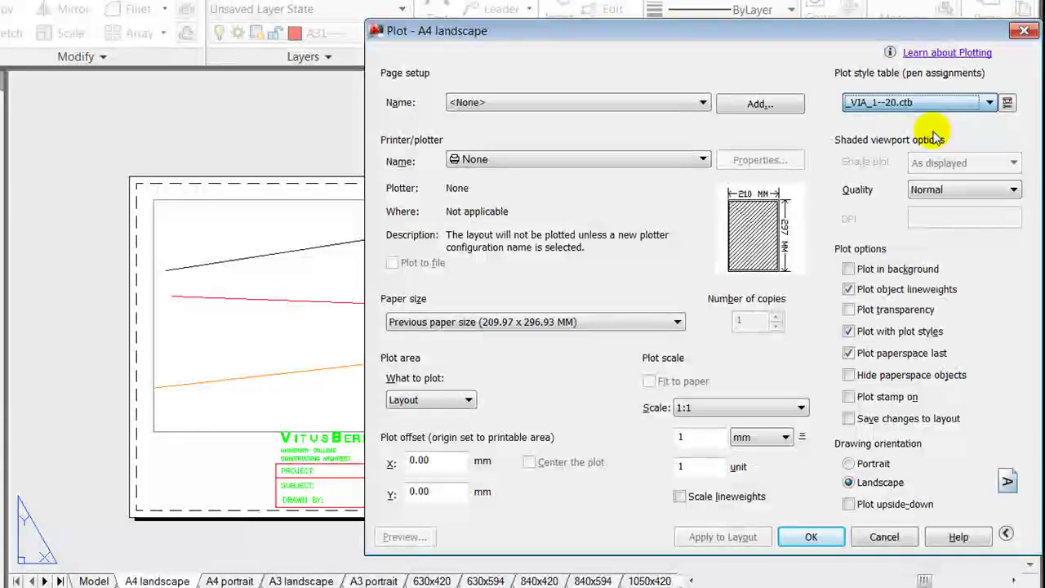
left_click(1009, 102)
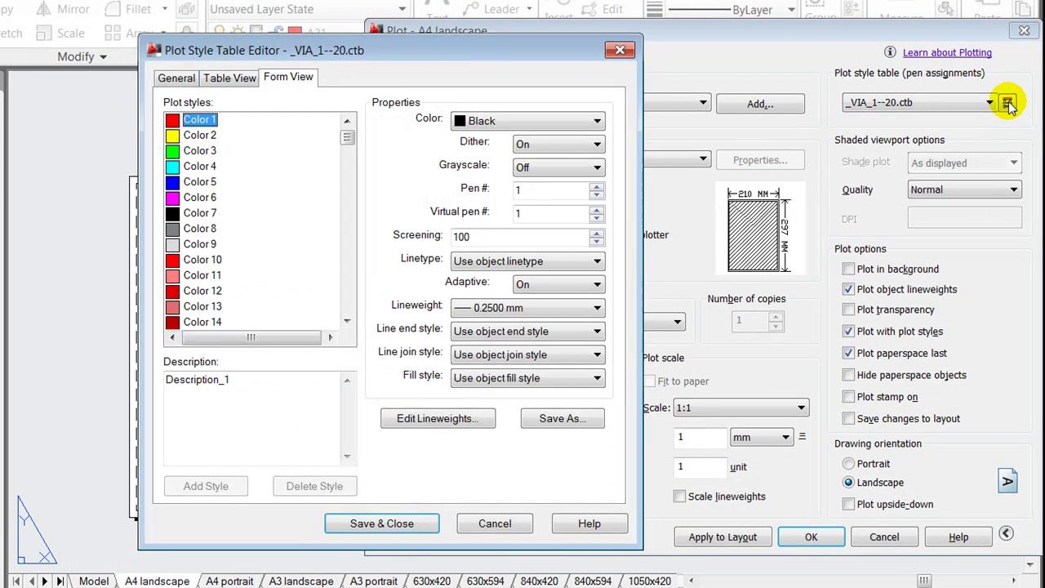
- Review the pen settings: Color 1 at 0.25 mm and Color 7 at 0.5 mm
mouse_move(338, 46)
left_mouse_down()
mouse_move(553, 33)
mouse_move(598, 46)
mouse_move(568, 41)
left_mouse_up()
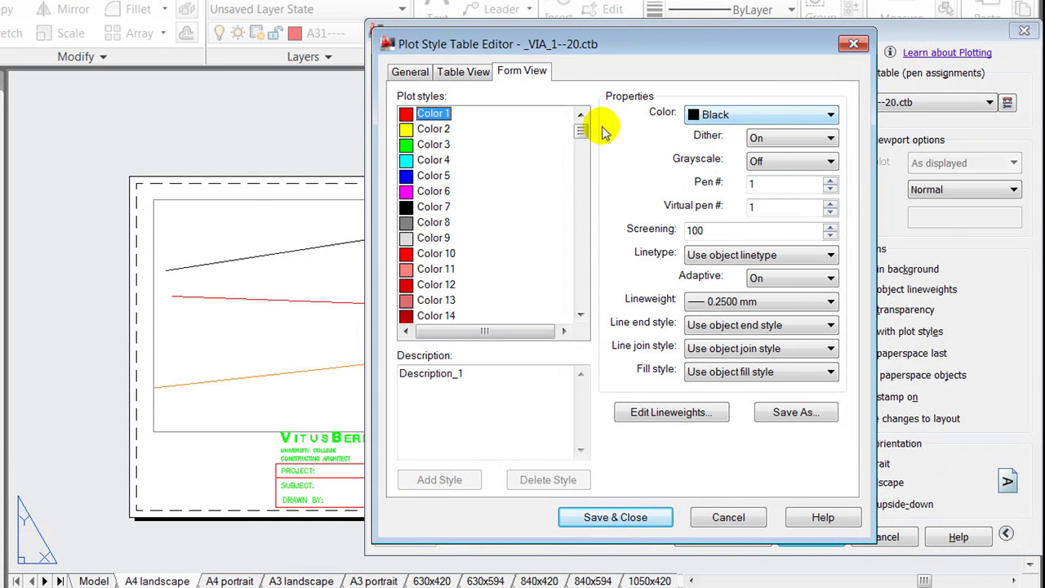
left_click(427, 131)
left_click(430, 144)
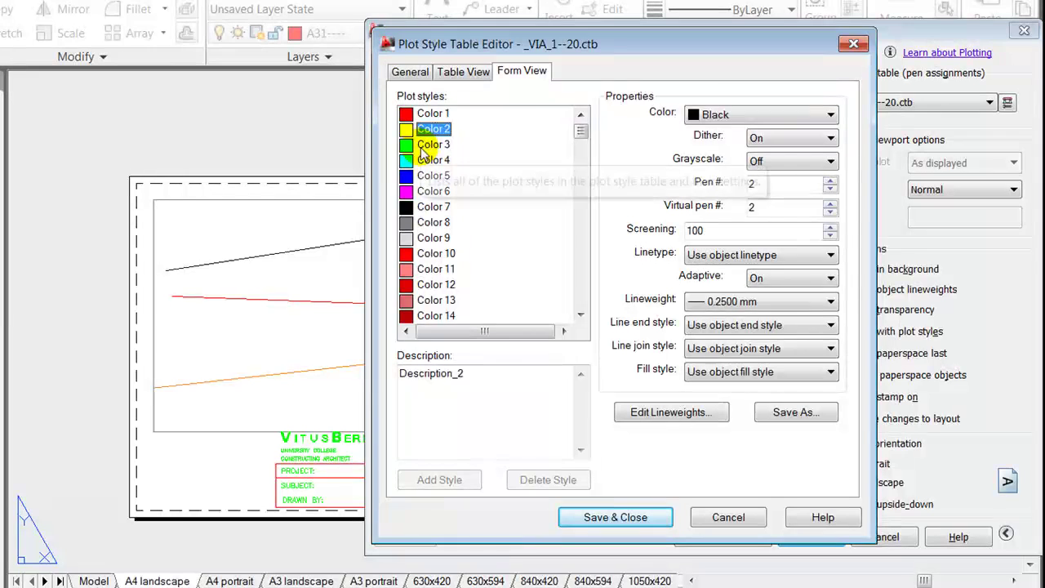
left_click(429, 113)
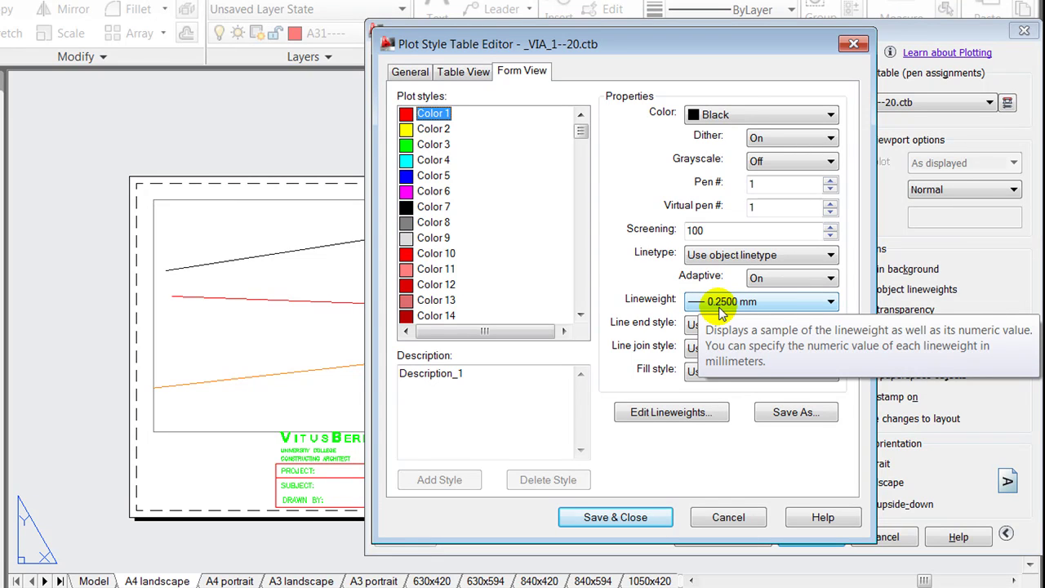
left_click(430, 209)
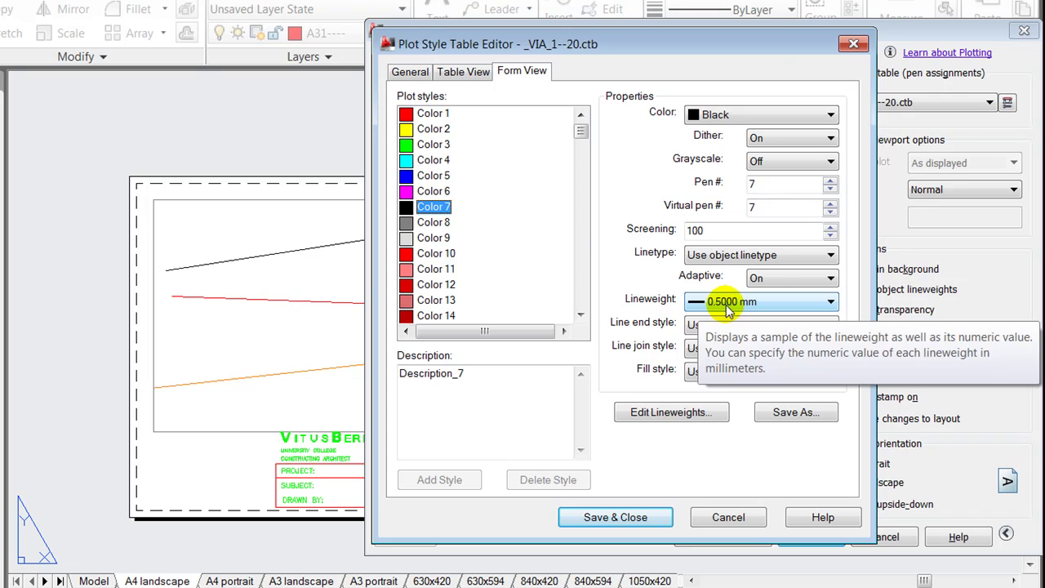
- Close the table unsaved, apply the settings to the A4 landscape layout, and select CutePDF Writer
left_click(726, 519)
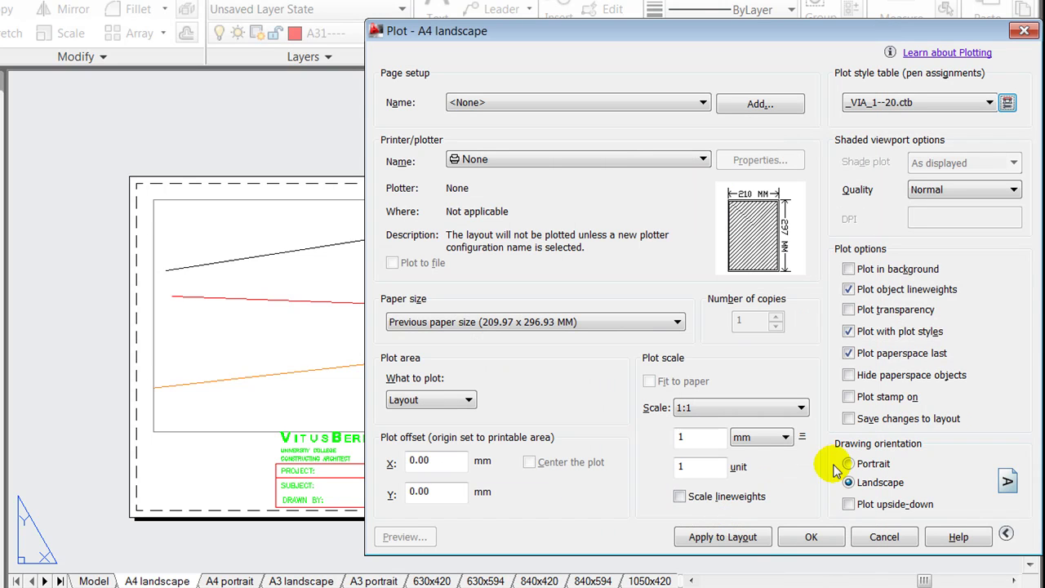
left_click(750, 539)
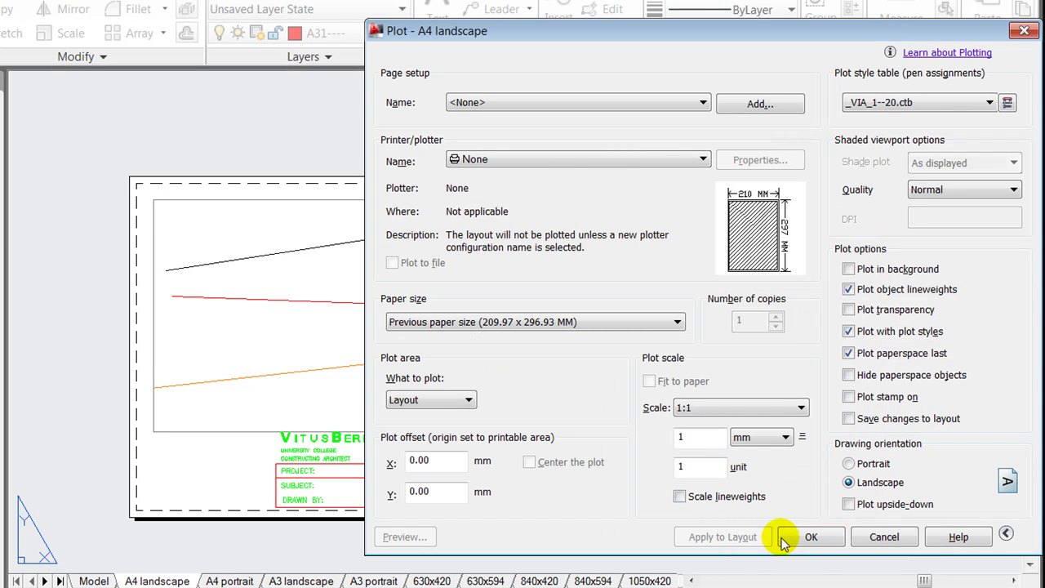
left_click(524, 158)
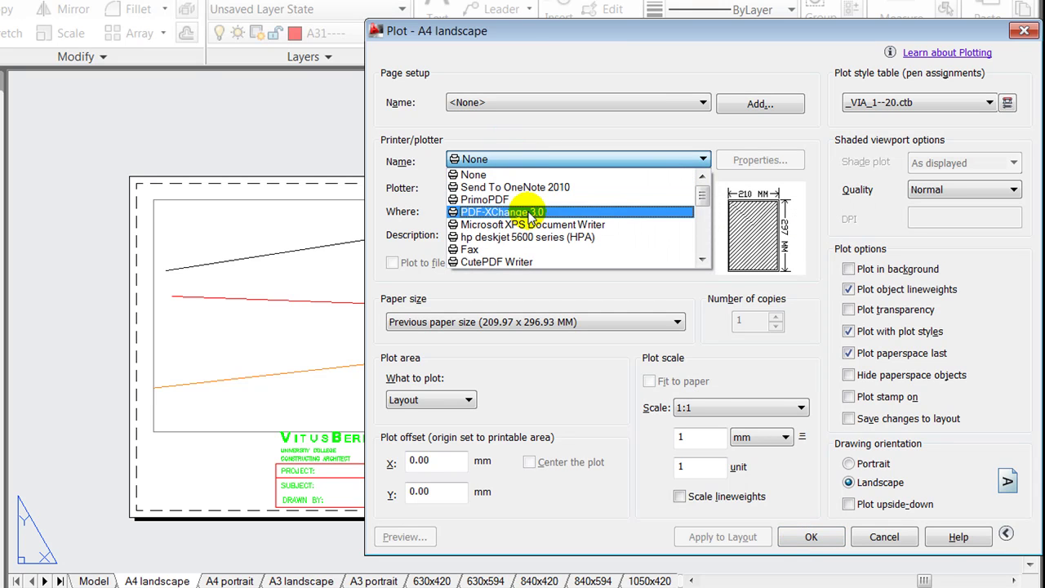
left_click(531, 261)
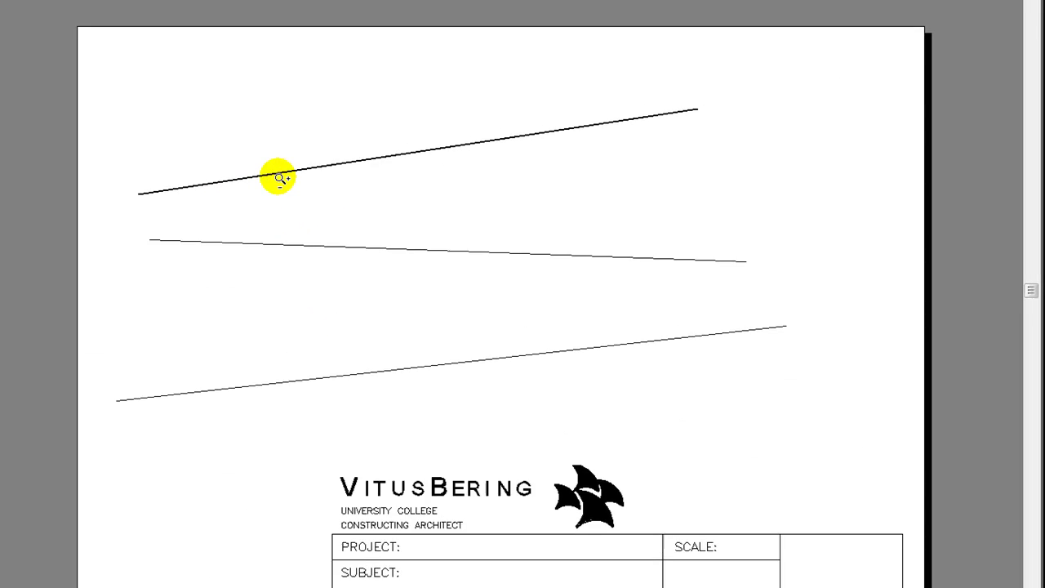
- Zoom in on the previewed lines to compare their plotted line weights
scroll(278, 178, "up", 2)
left_click_drag(436, 278, 474, 231)
scroll(474, 231, "up", 4)
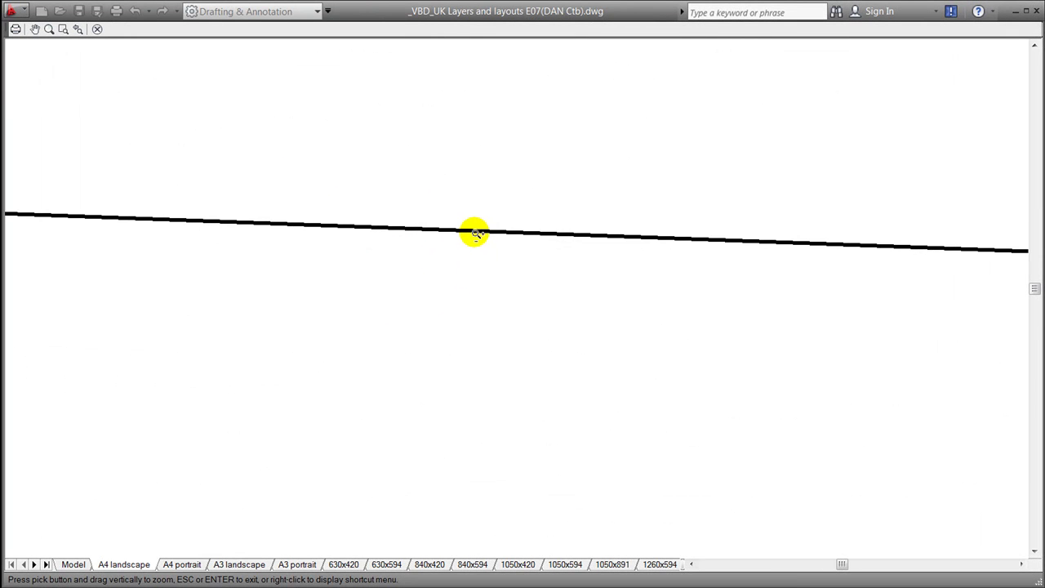
scroll(475, 233, "down", 5)
scroll(499, 353, "up", 5)
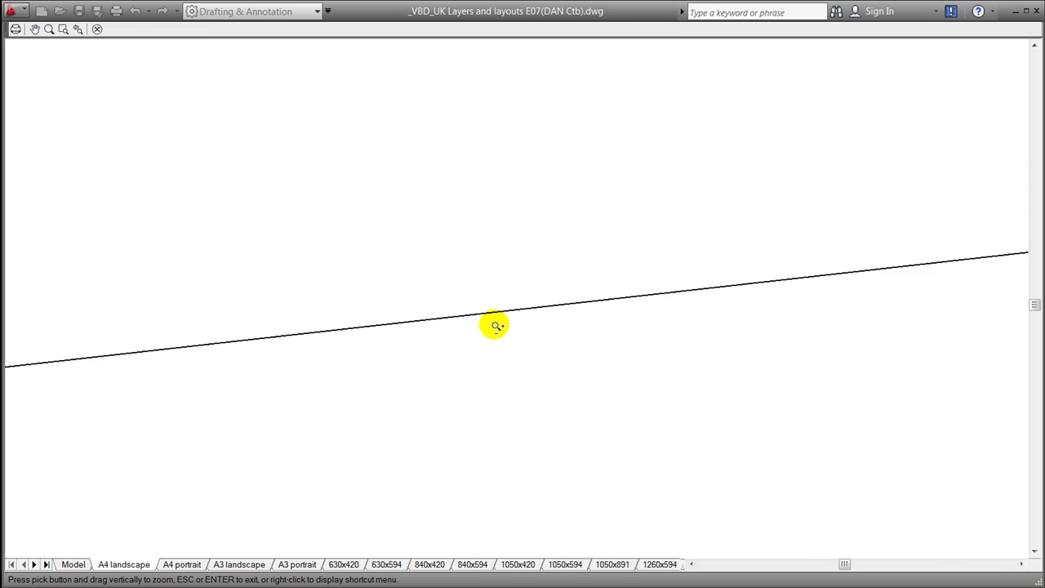
scroll(492, 329, "down", 5)
scroll(476, 236, "up", 4)
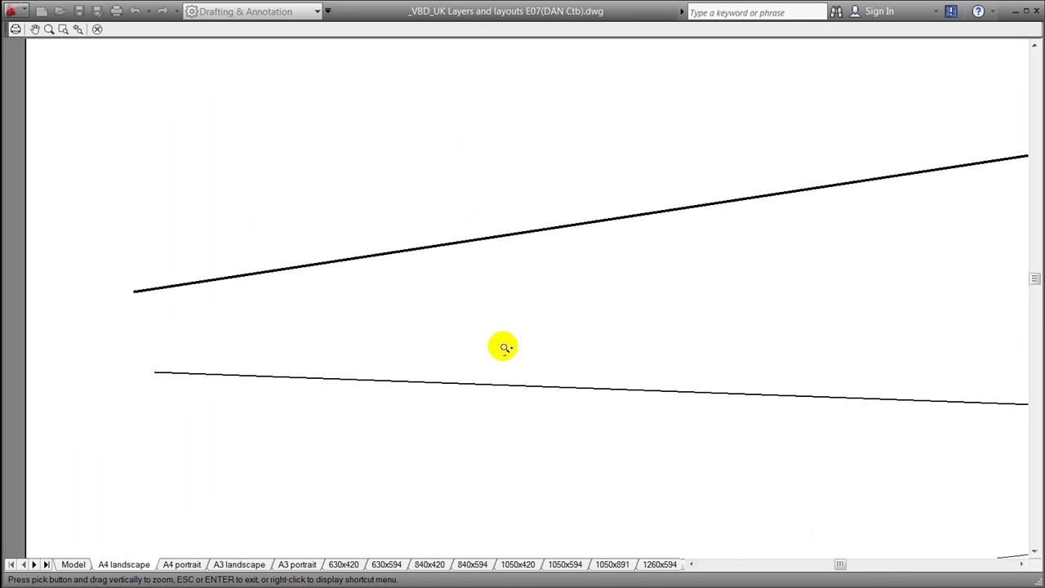
scroll(488, 356, "down", 4)
key("Escape")
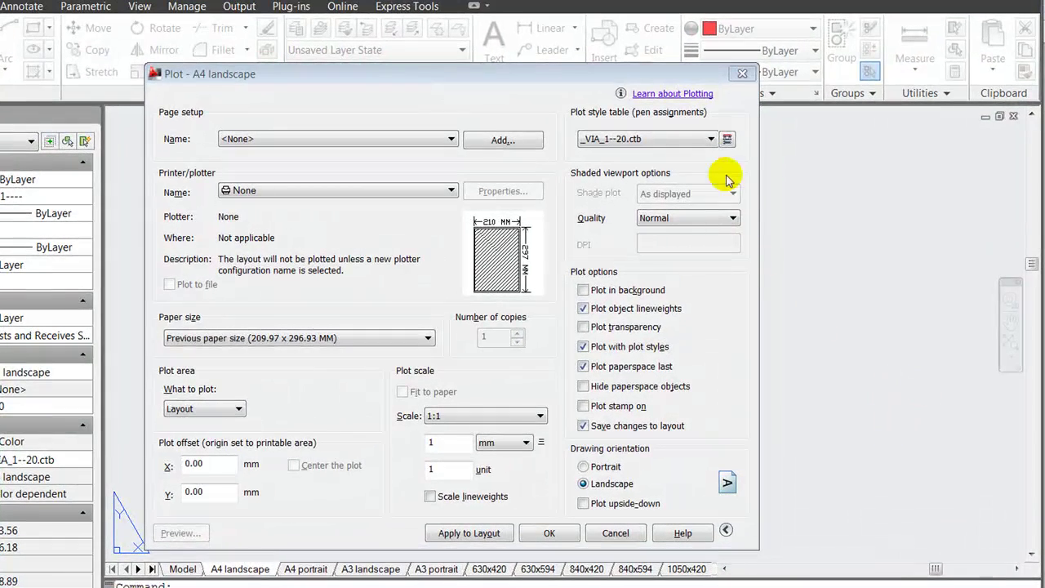
- Inspect the _VIA_1---5.ctb pens, then cancel the editor and the Plot dialog
left_click(686, 140)
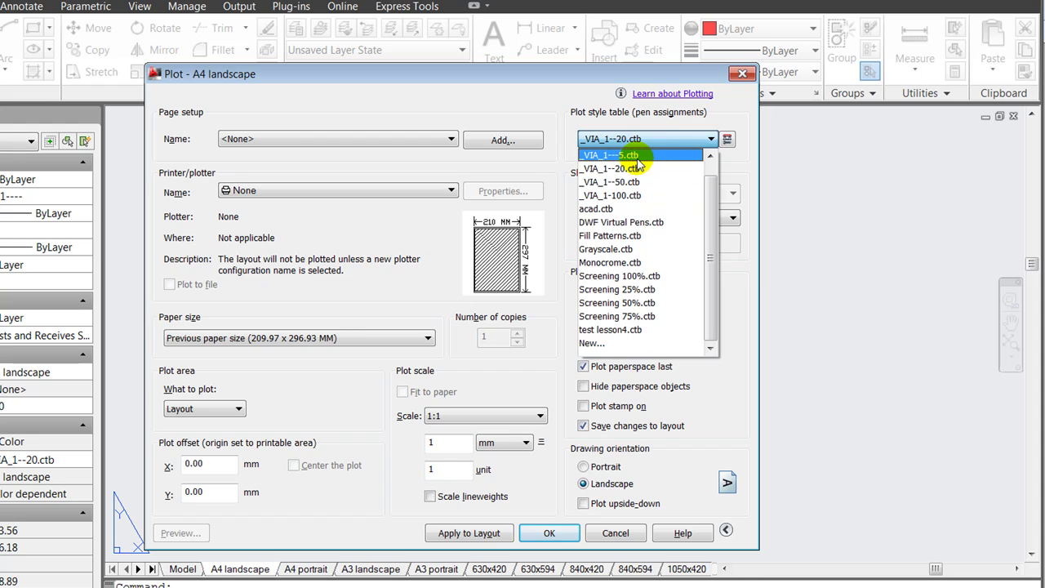
left_click(637, 155)
left_click(727, 140)
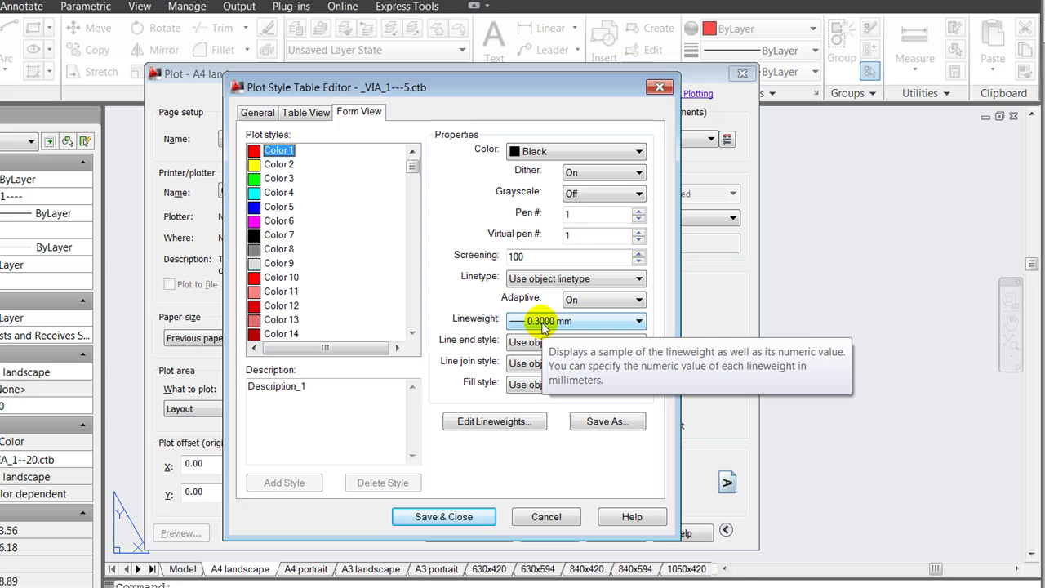
left_click(545, 518)
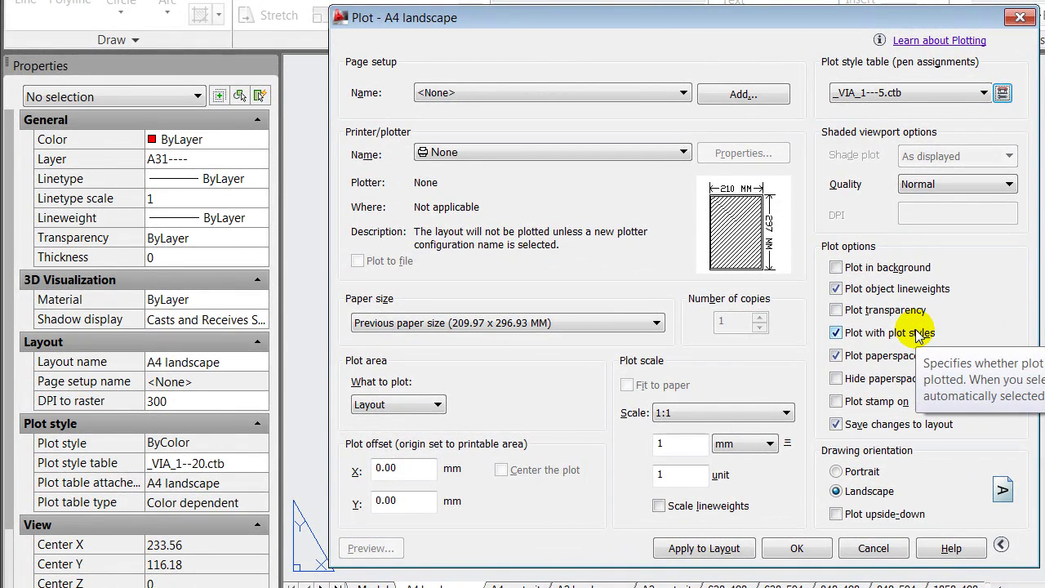
left_click(873, 548)
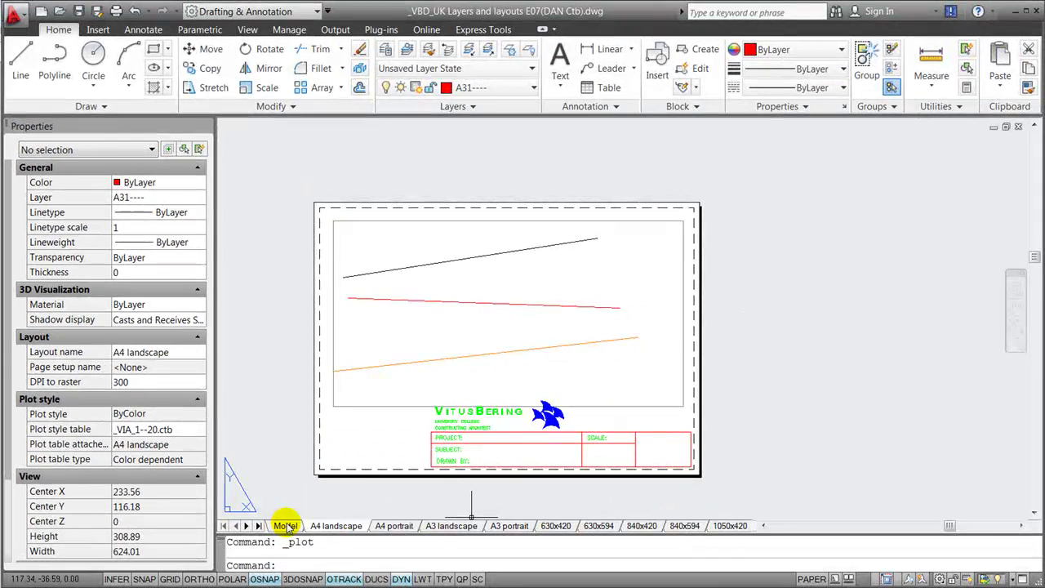
- Return to model space and review the layer list, where every lineweight is Default
left_click(286, 526)
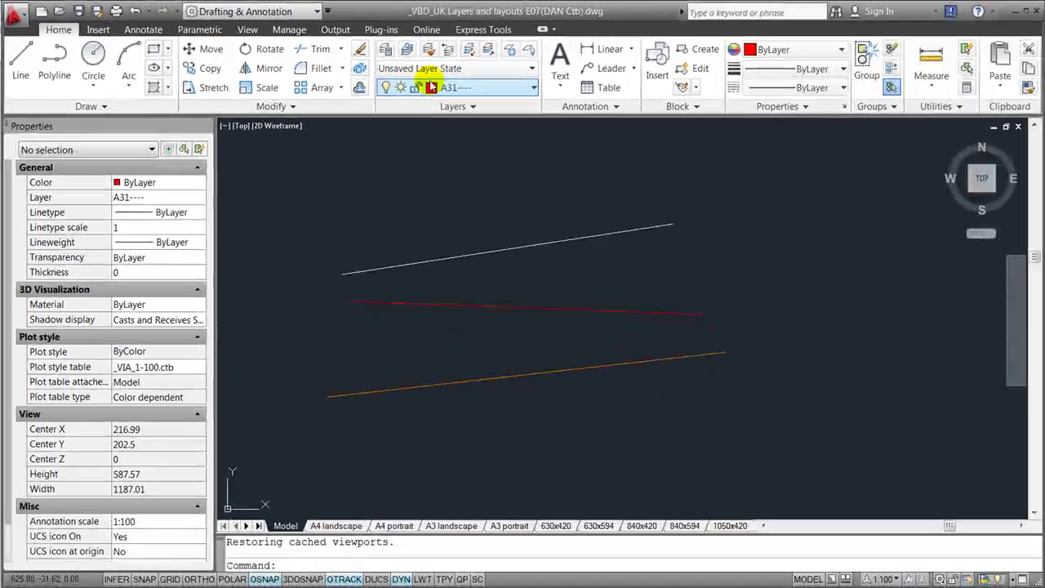
left_click(385, 50)
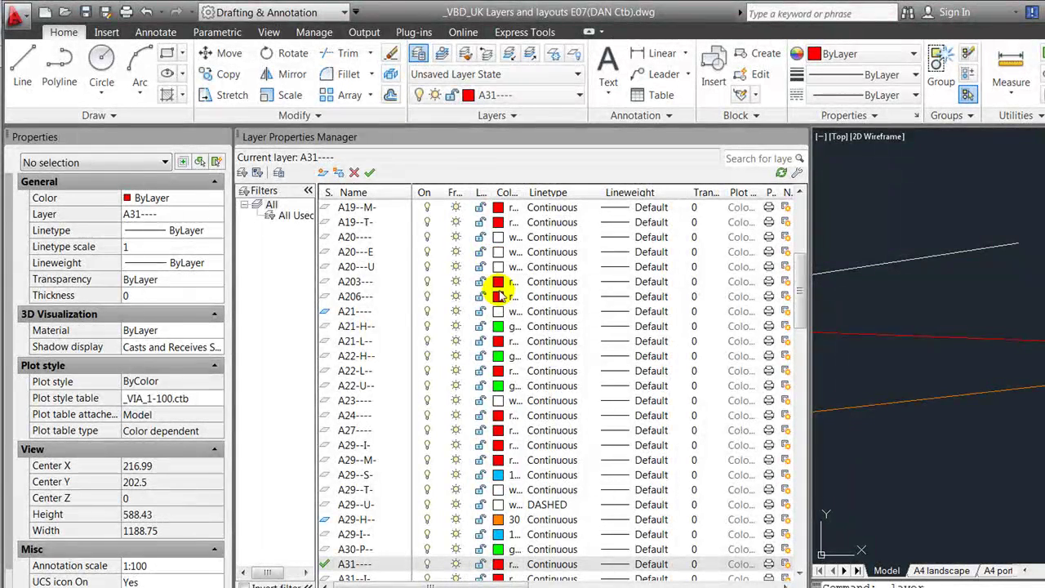
left_click_drag(803, 299, 815, 404)
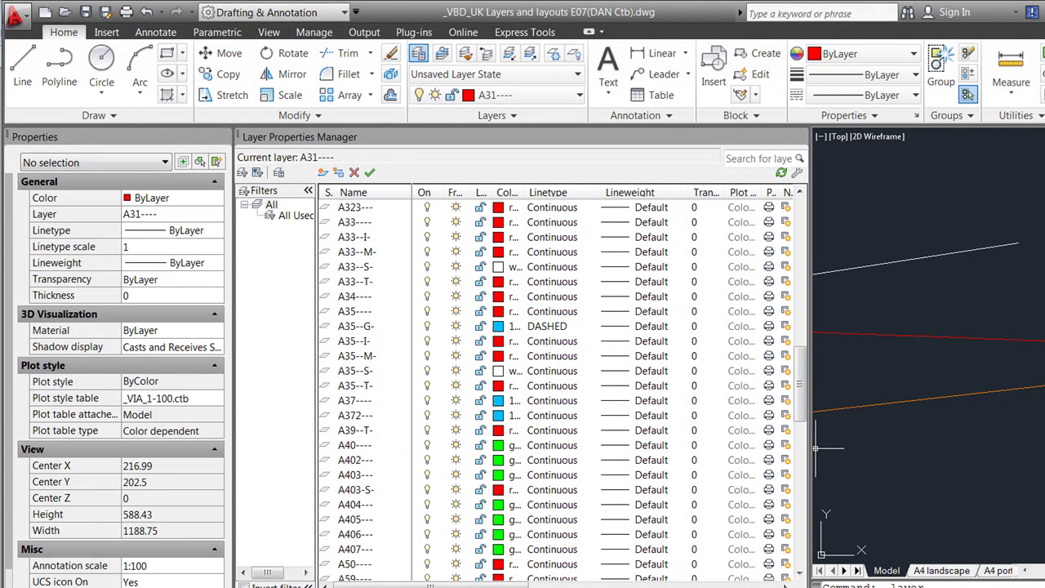
left_click_drag(792, 389, 800, 427)
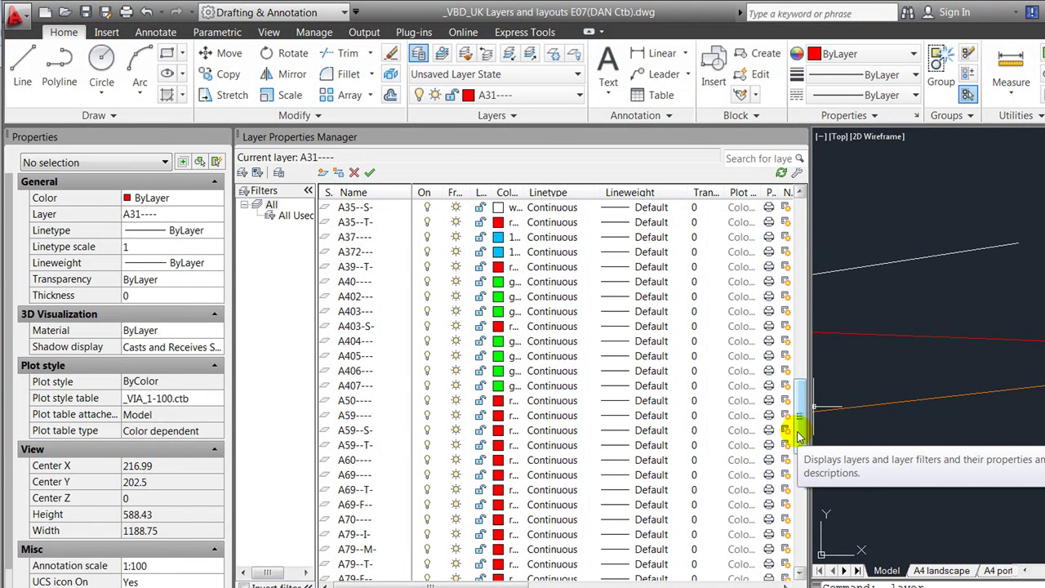
left_click(800, 137)
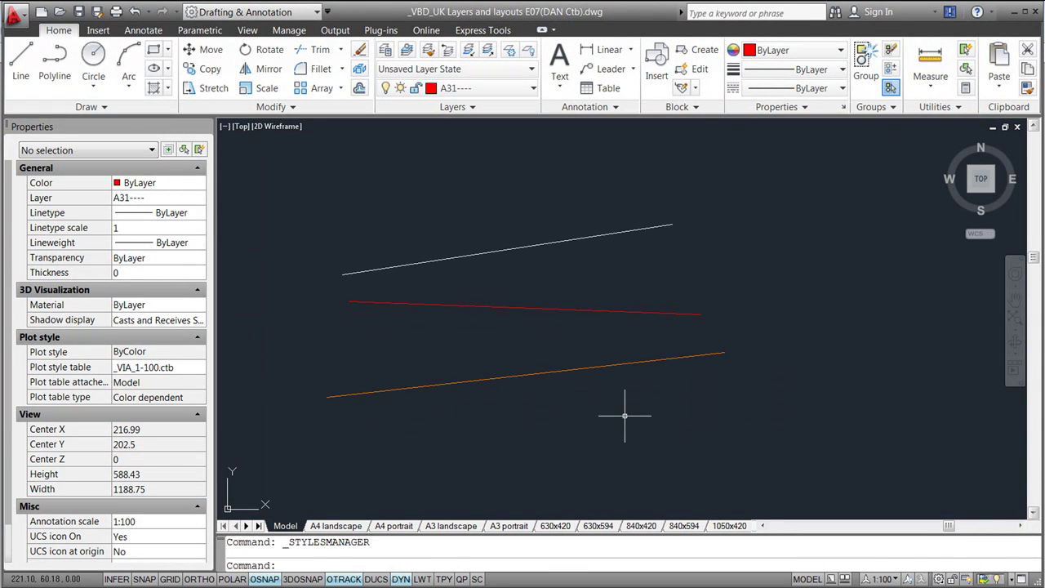
- Open Manage Plot Styles from the Application menu's Print submenu
left_click(19, 16)
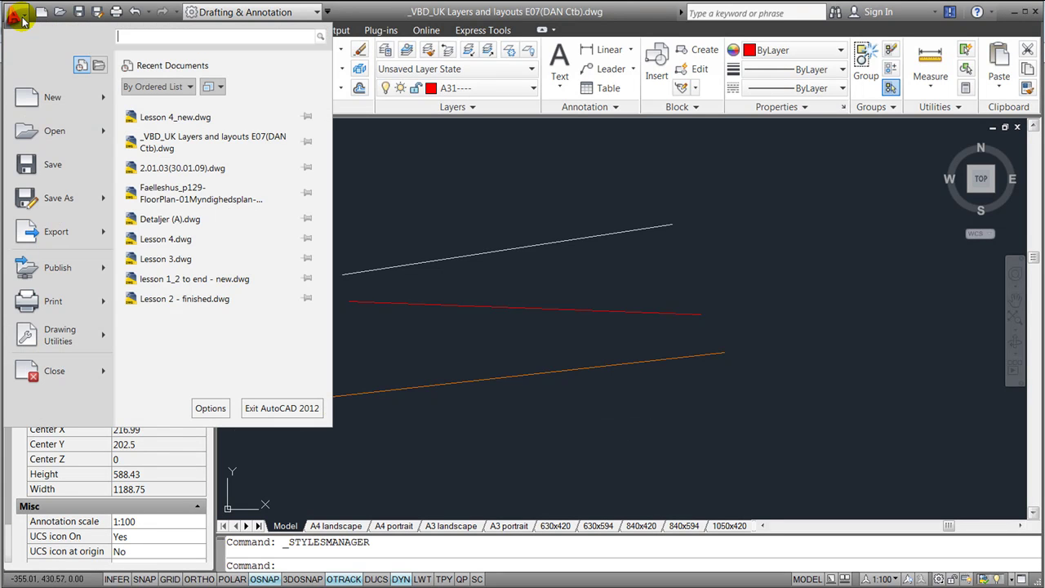
mouse_move(66, 310)
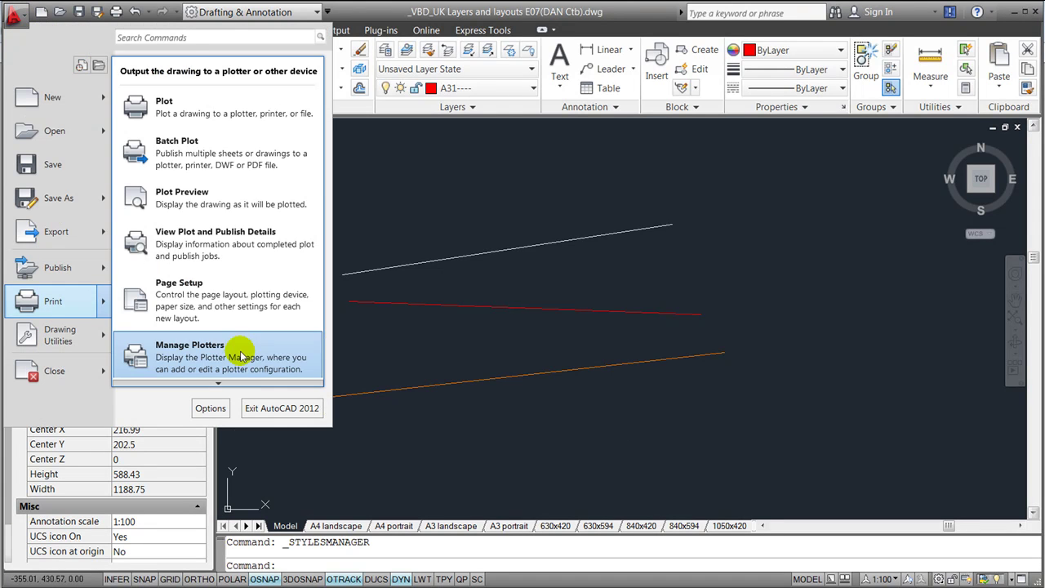
mouse_move(242, 385)
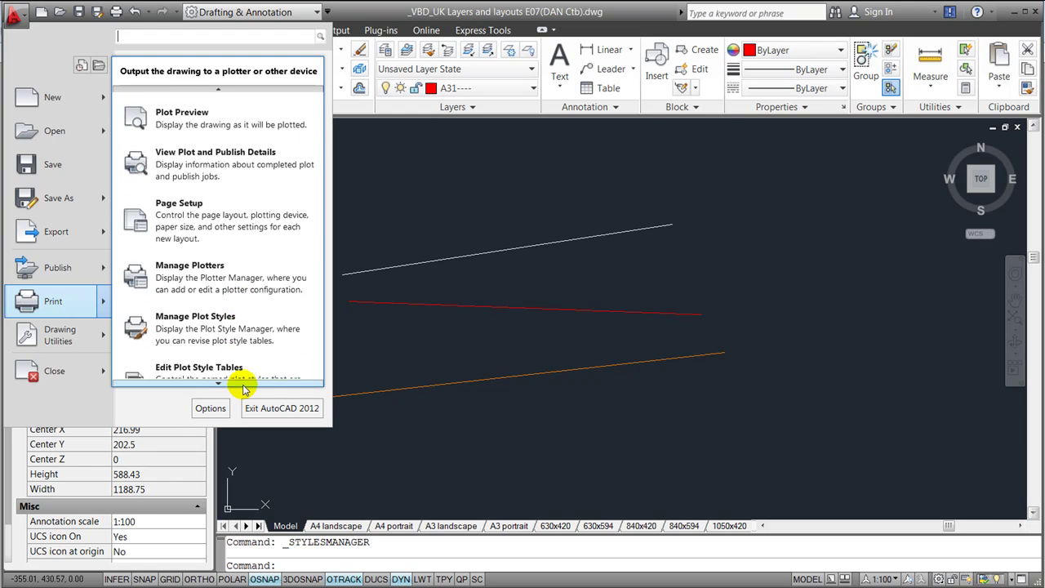
left_click(229, 302)
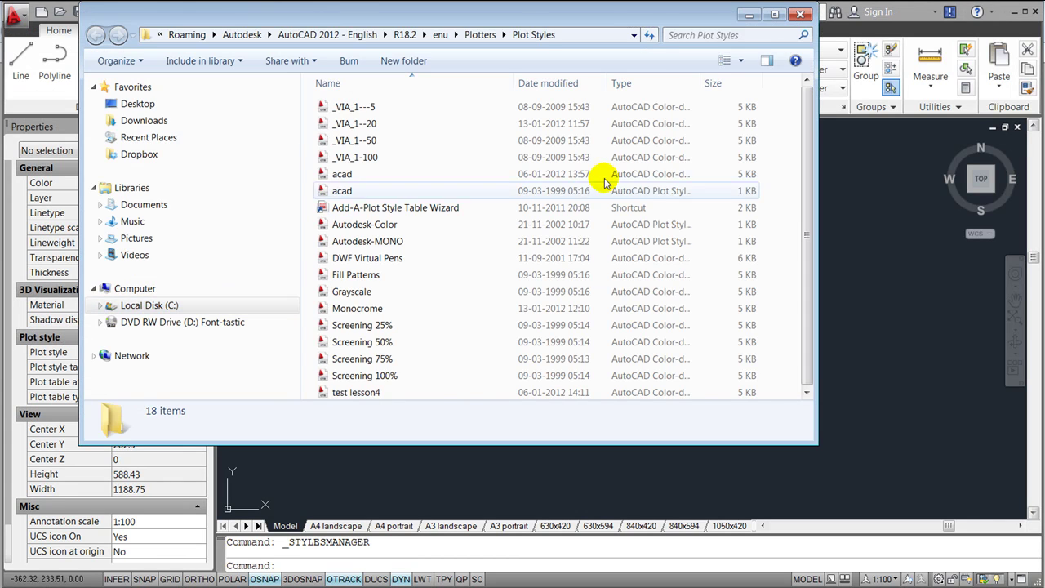
- Select the four _VIA_ .ctb files, close the Plot Styles folder, and return to A4 landscape
left_click_drag(488, 17, 627, 131)
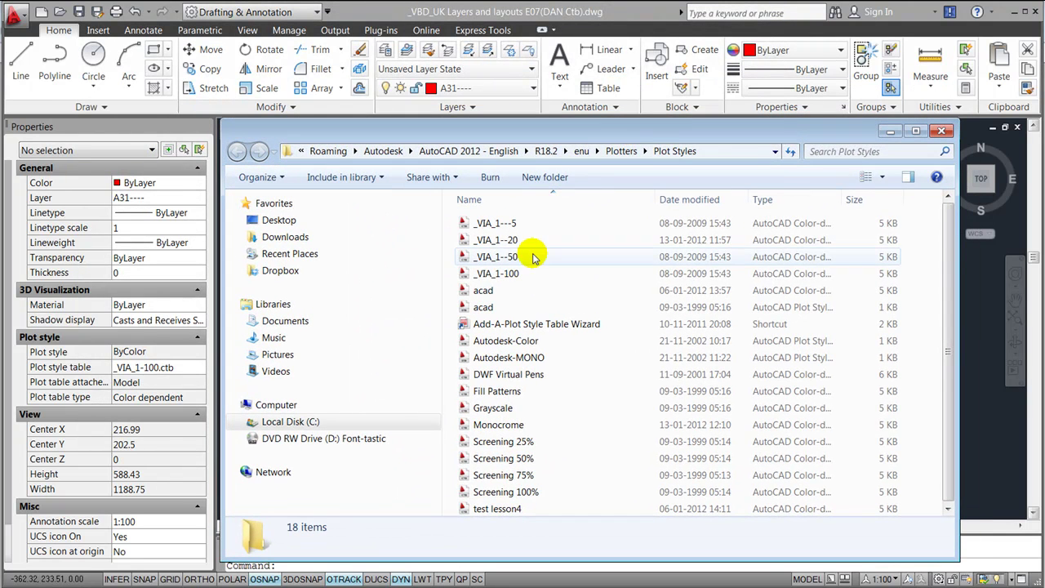
left_click(494, 273)
left_click(507, 226, "shift")
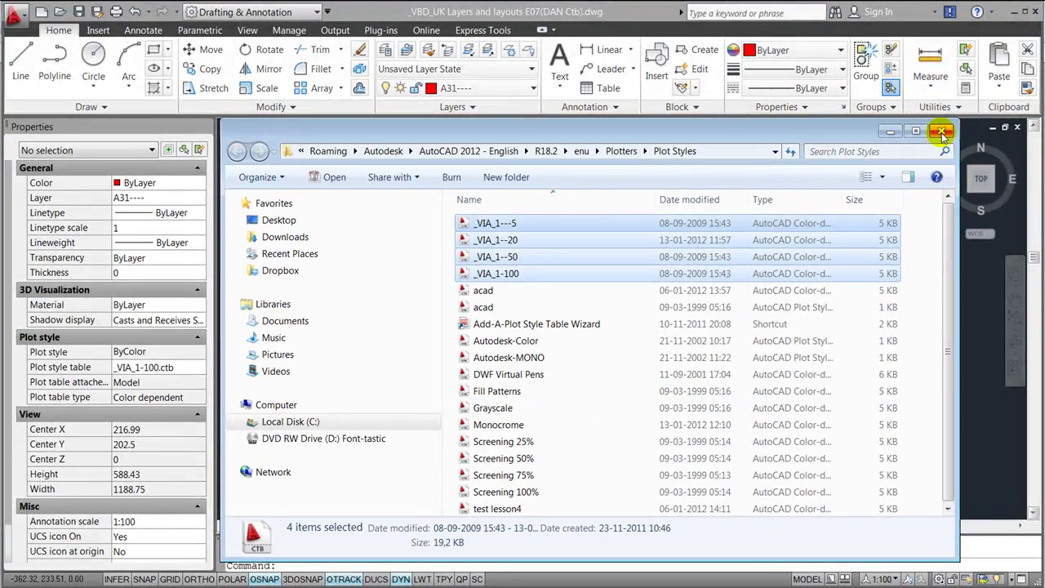
left_click(942, 132)
left_click(336, 526)
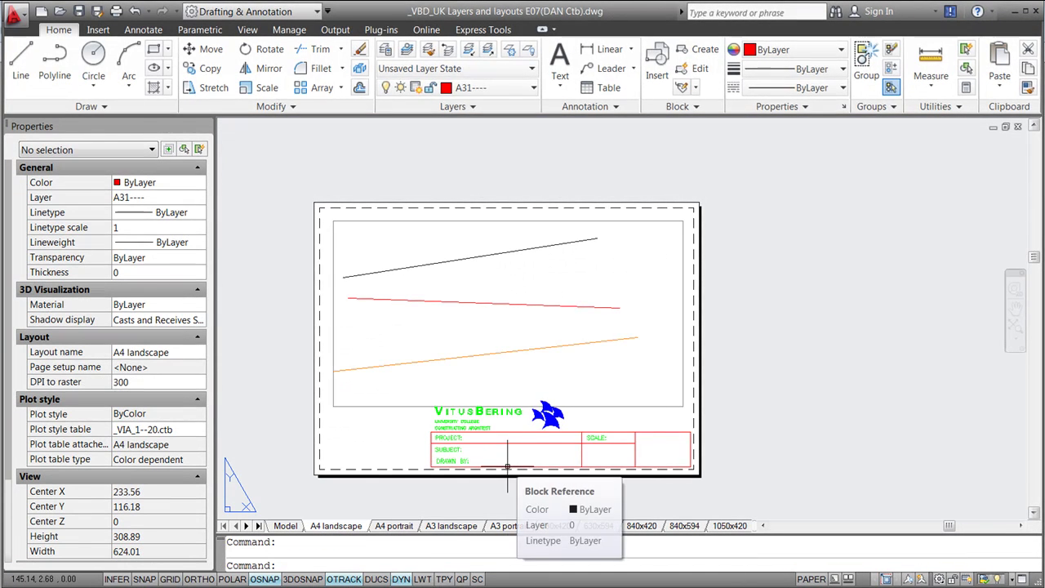
- Check the A4 landscape plot style list shows _VIA_1--20.ctb, cancel, and return to model space
key("ctrl+p")
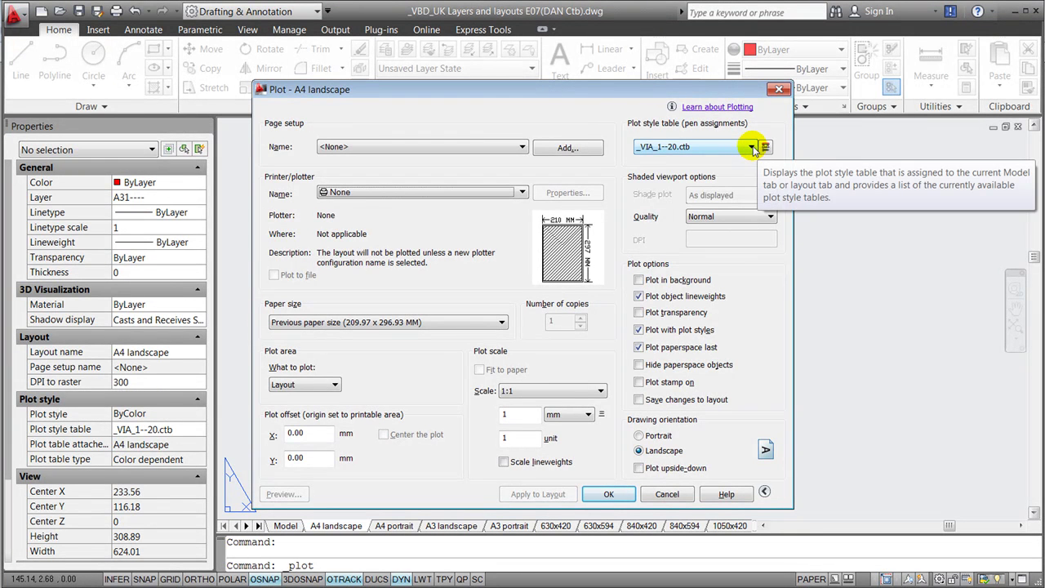
left_click(751, 147)
left_click(682, 543)
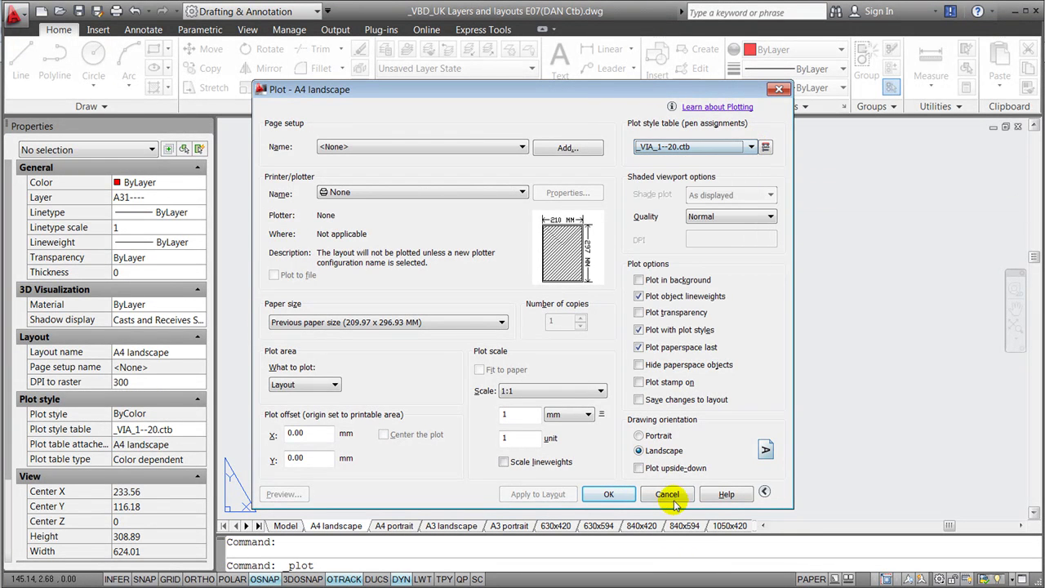
left_click(668, 494)
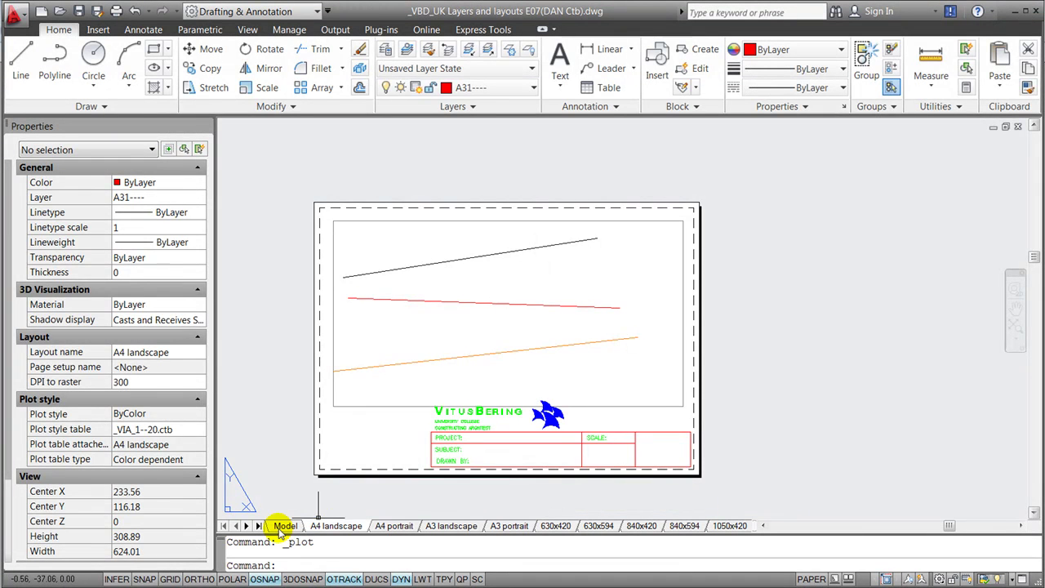
left_click(285, 525)
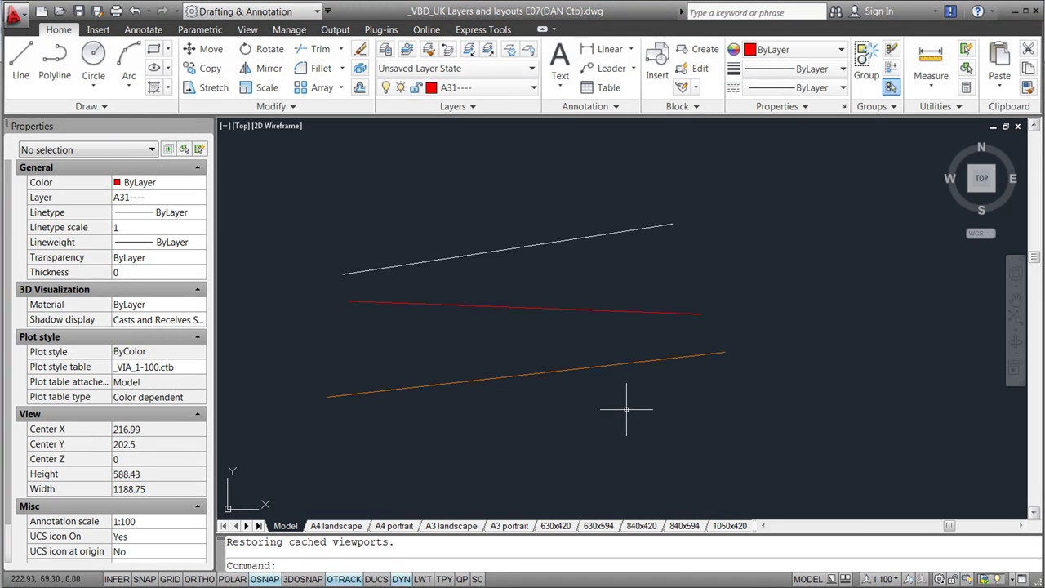